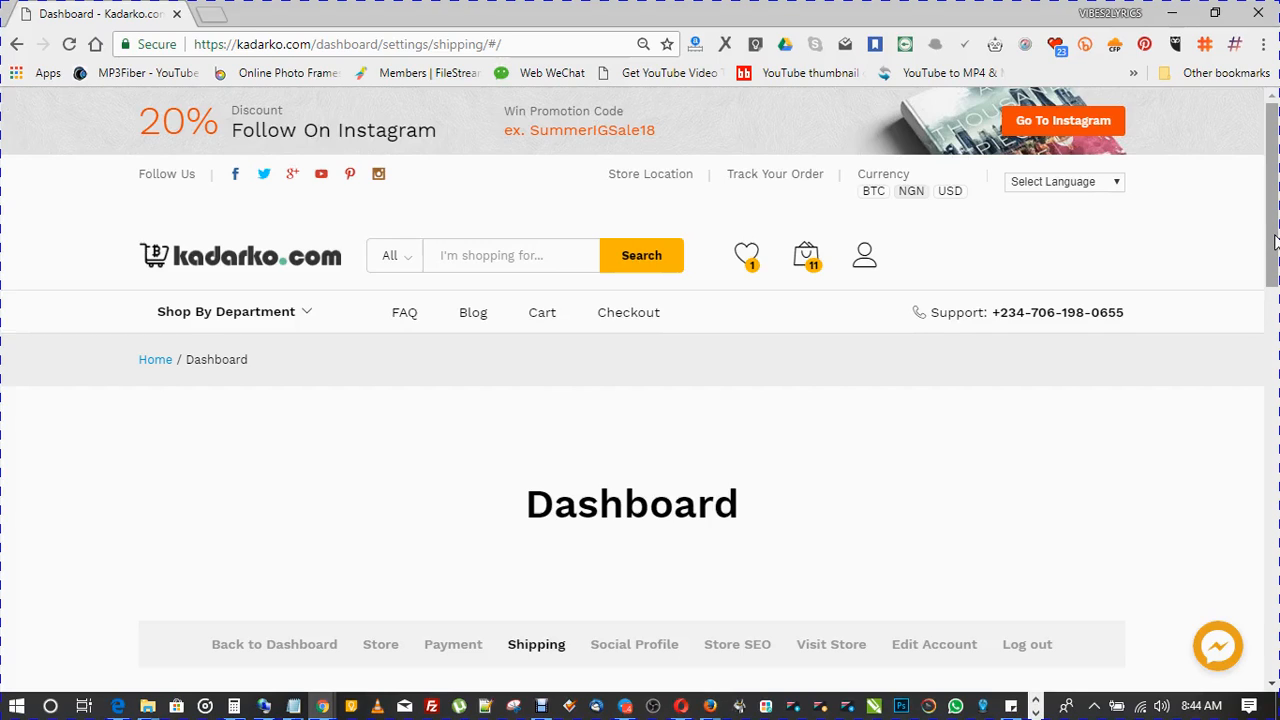
# Return from the shipping settings to the main vendor dashboard and open the store settings
pyautogui.moveTo(1274, 240); pyautogui.dragTo(1270, 352)
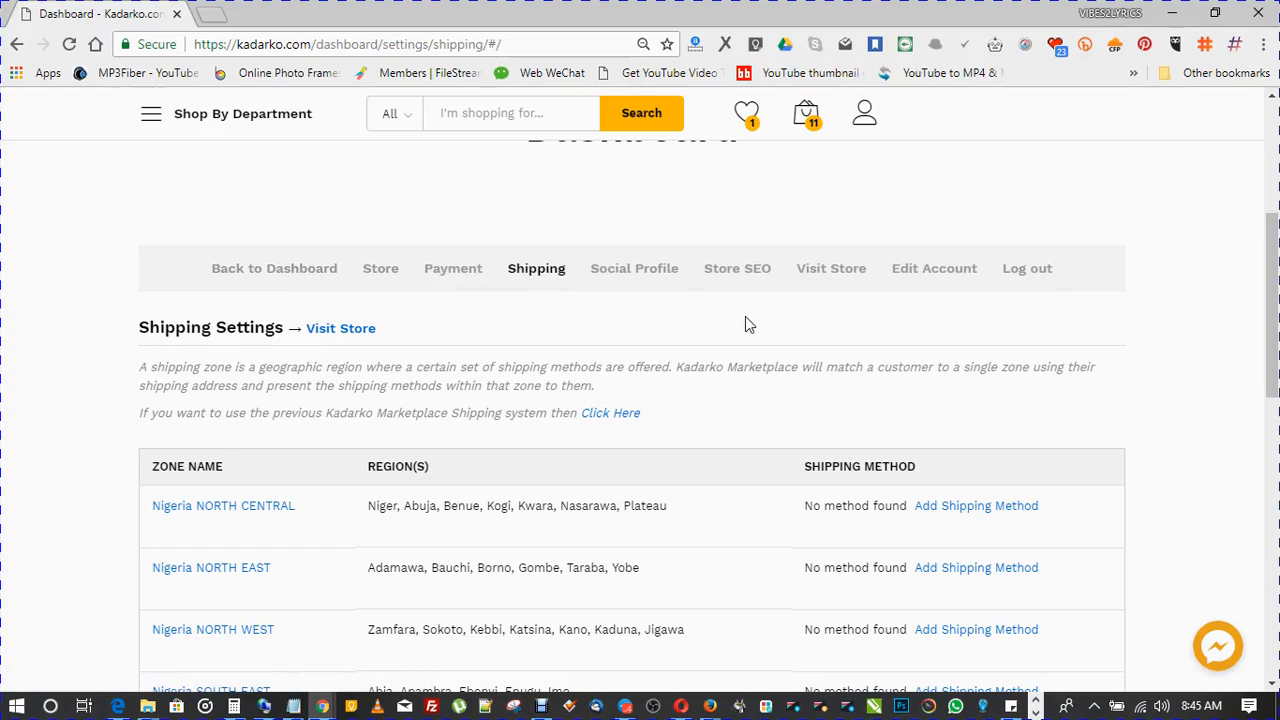
pyautogui.click(305, 268)
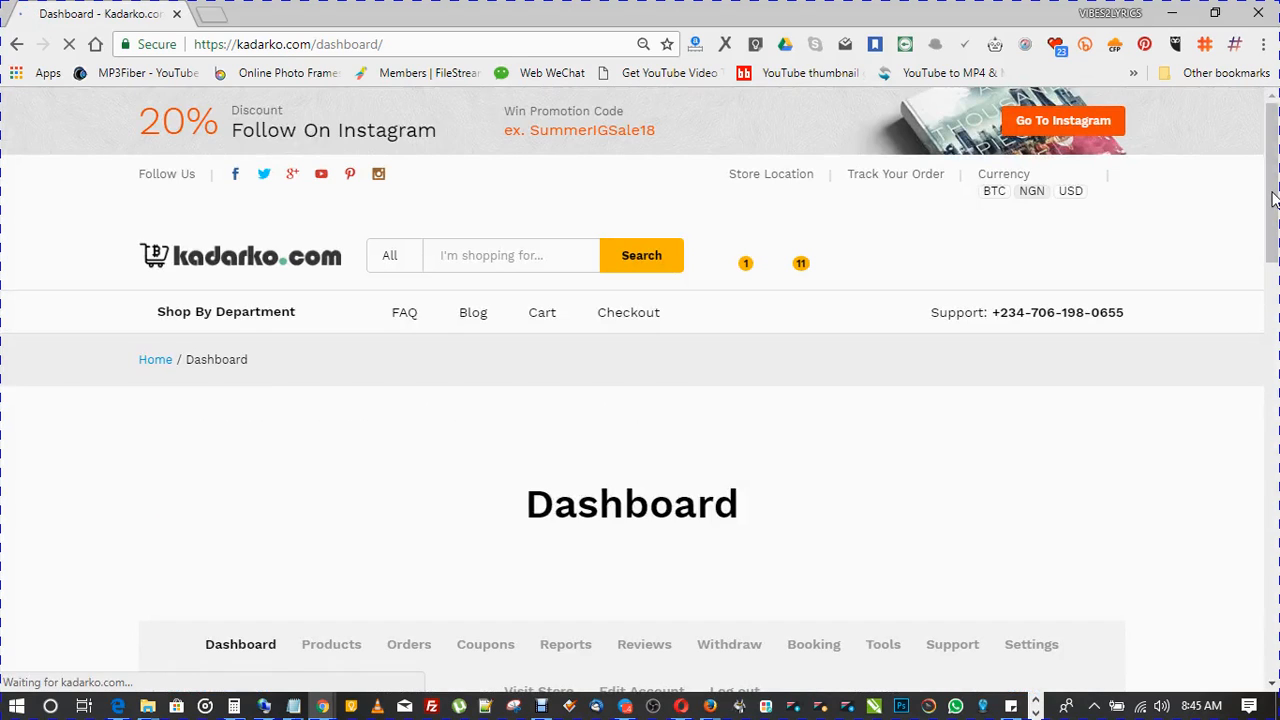
pyautogui.scroll(-3, 1274, 270)
pyautogui.moveTo(1274, 270); pyautogui.dragTo(1274, 330)
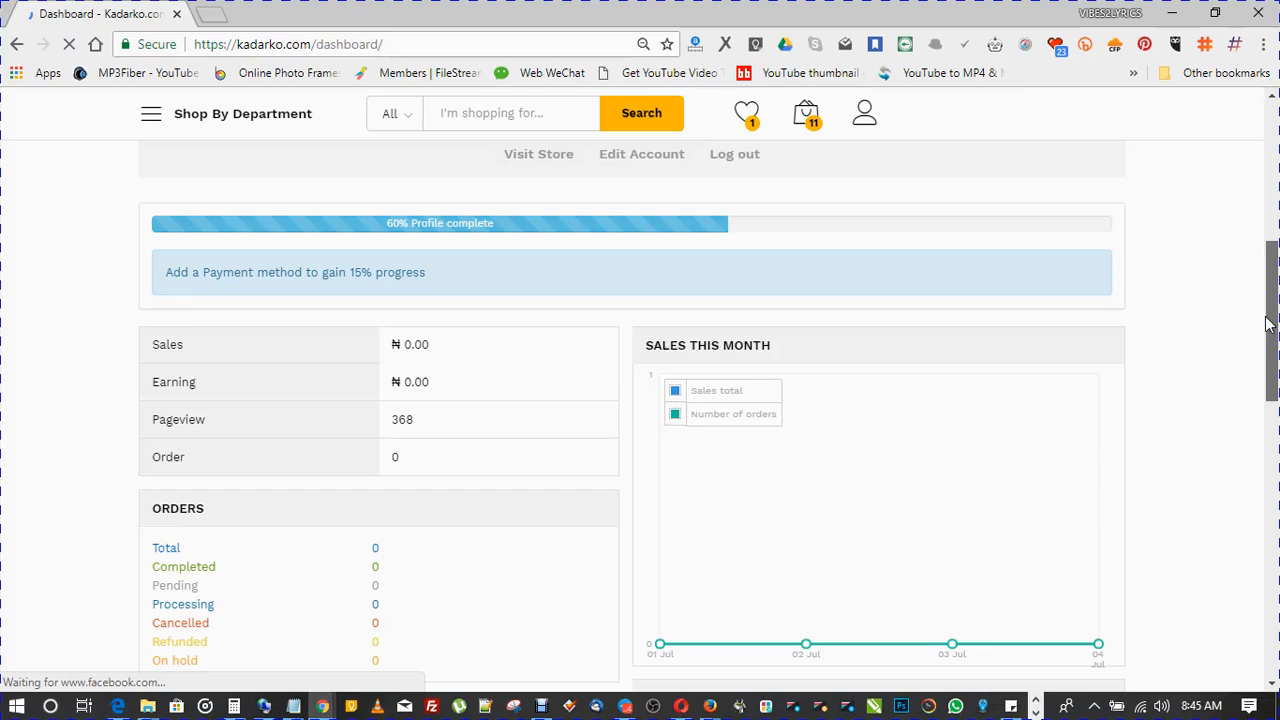
pyautogui.moveTo(1268, 322); pyautogui.dragTo(1274, 282)
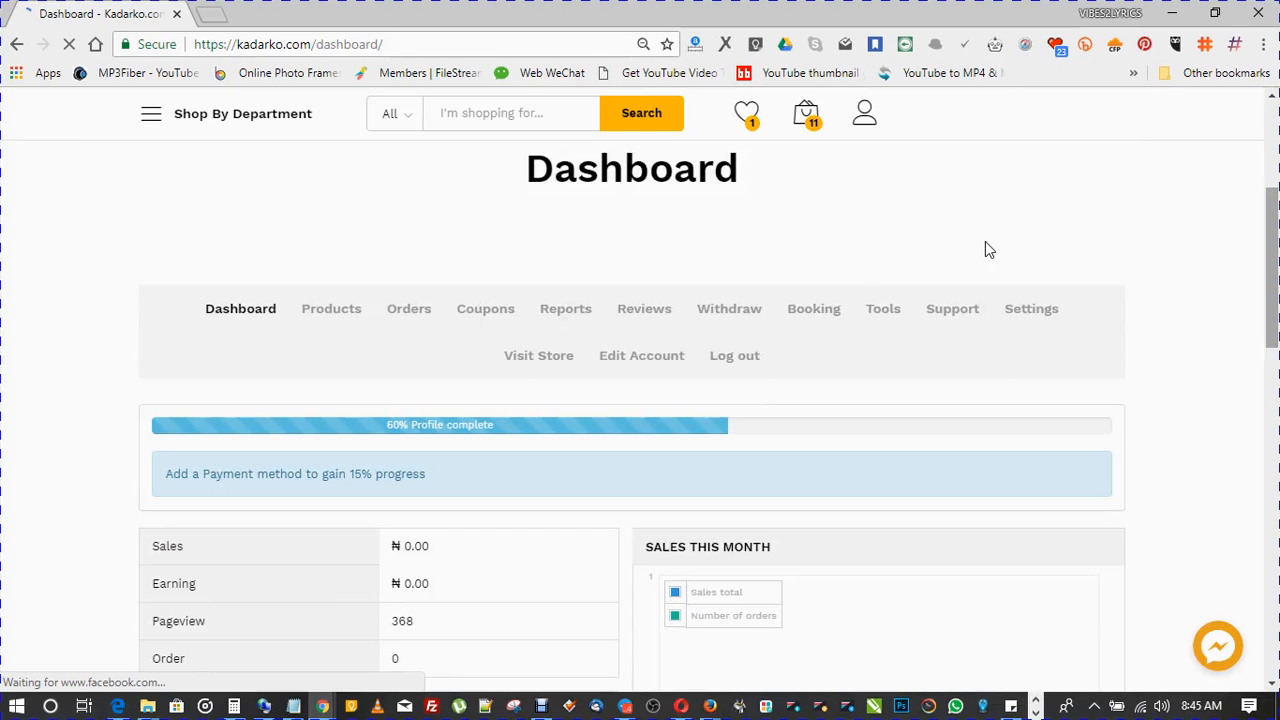
pyautogui.click(1026, 314)
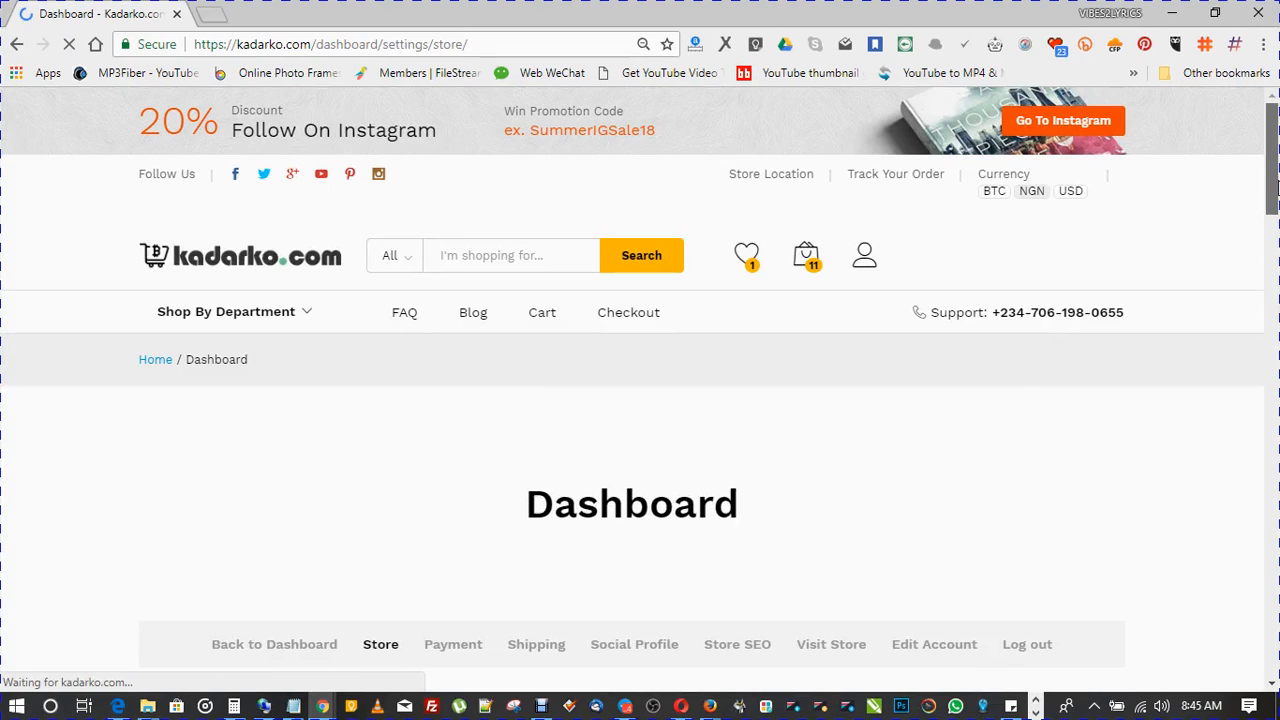
# Open the store's shipping settings
pyautogui.moveTo(1274, 190); pyautogui.dragTo(1276, 201)
pyautogui.scroll(-1, 1275, 200)
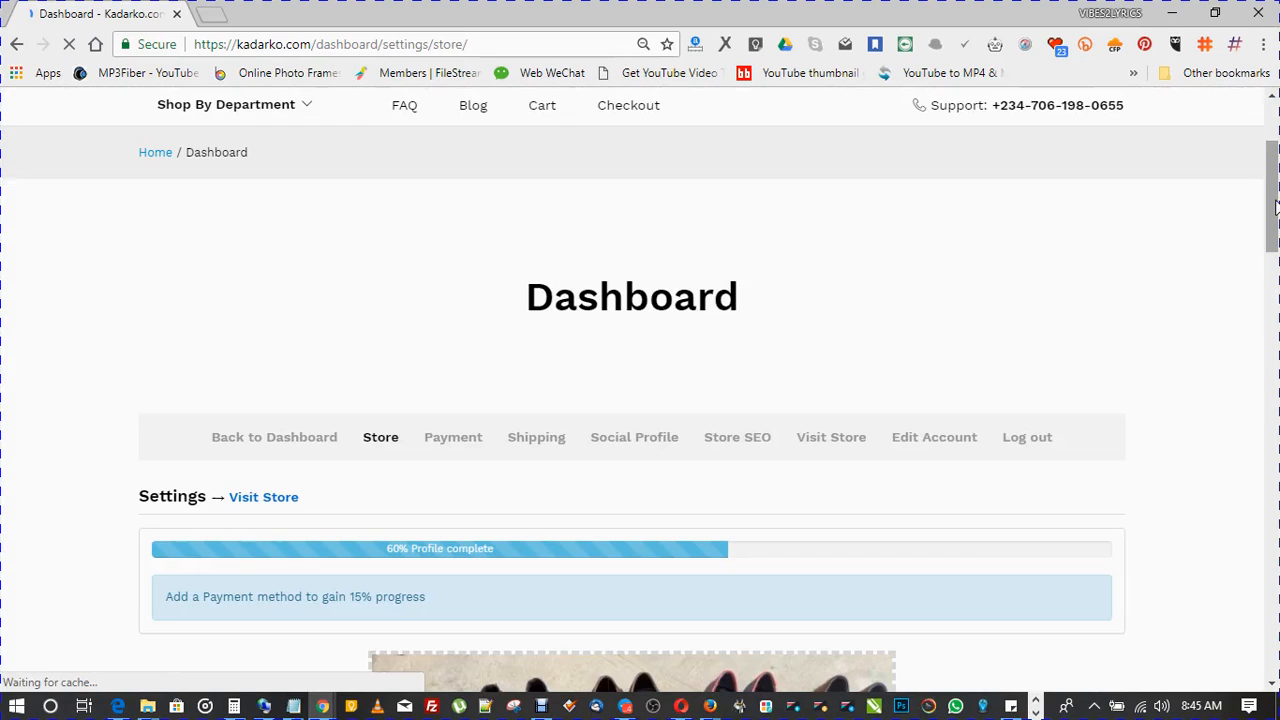
pyautogui.moveTo(1276, 206); pyautogui.dragTo(1276, 228)
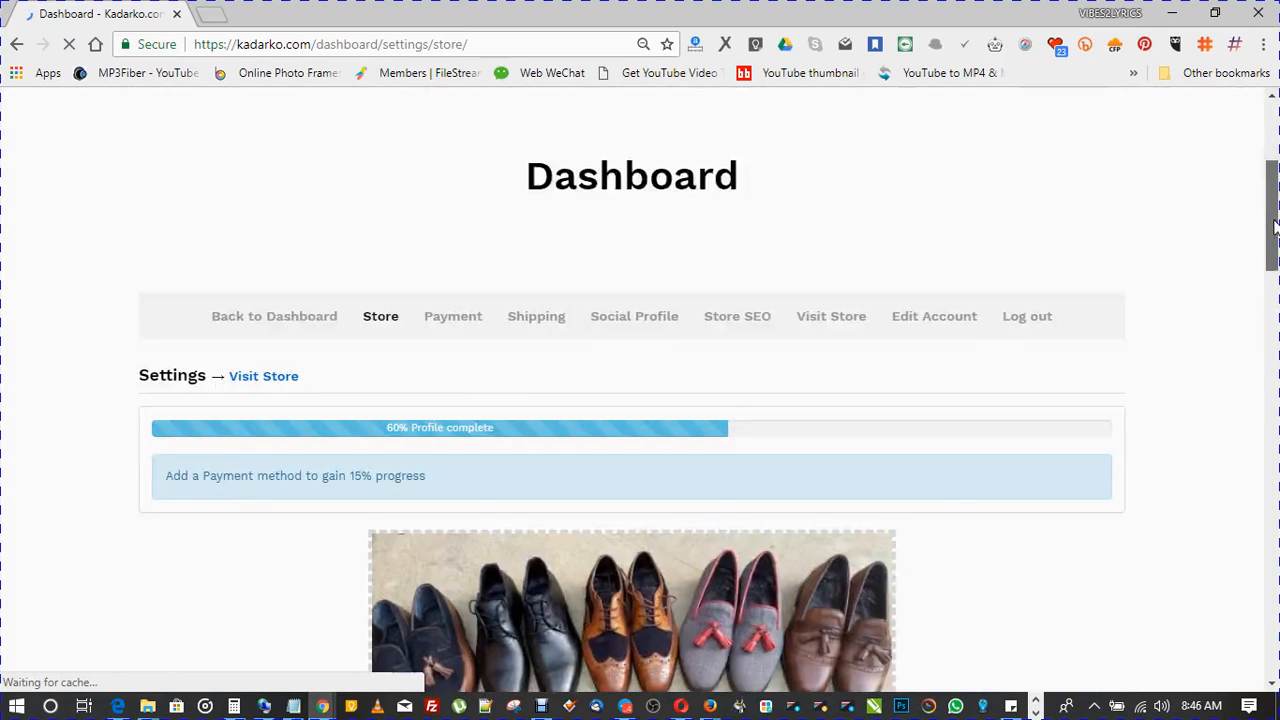
pyautogui.click(543, 322)
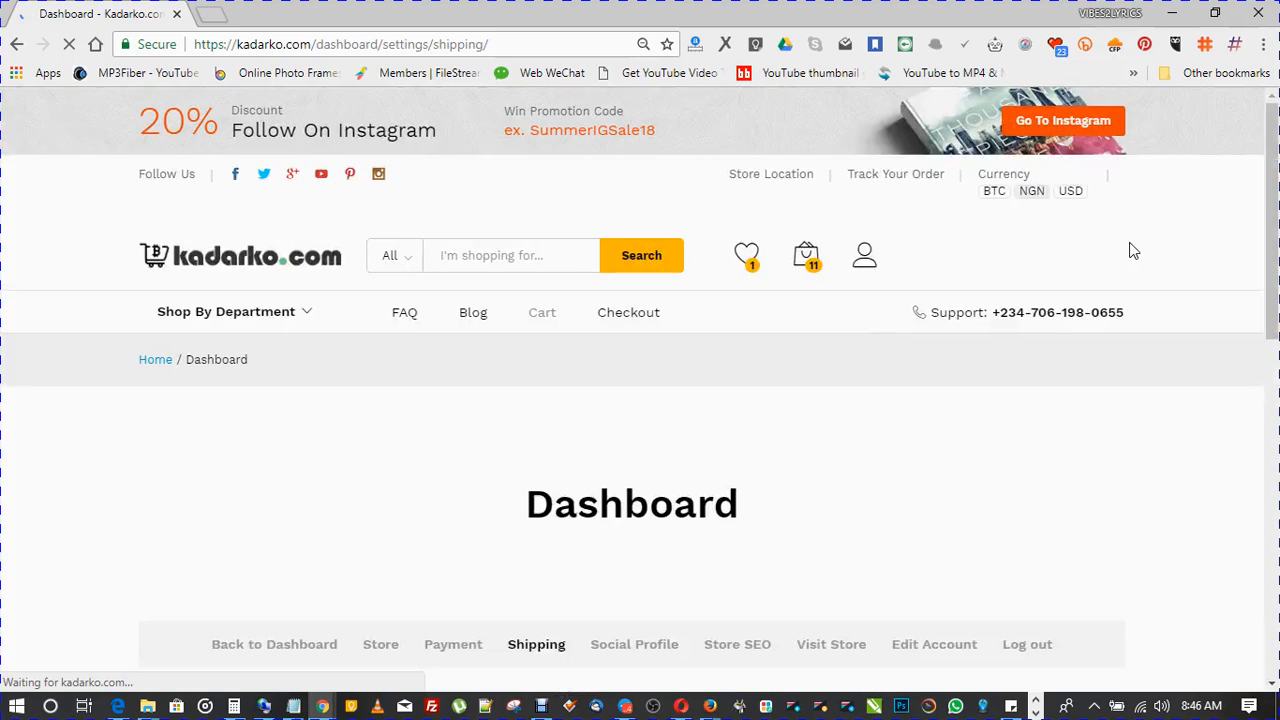
# Review the list of shipping zones and open the shipping method setup for the Nigeria SOUTH WEST zone
pyautogui.moveTo(1270, 197); pyautogui.dragTo(1270, 338)
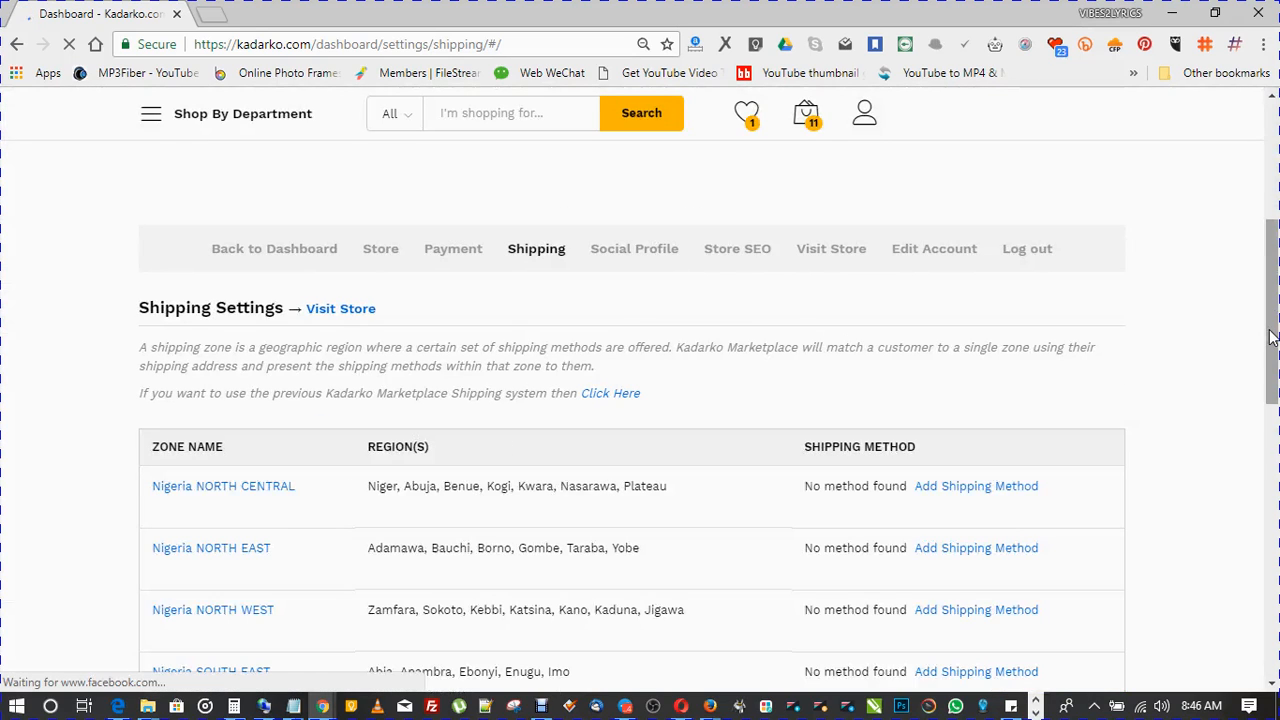
pyautogui.moveTo(1268, 300); pyautogui.dragTo(1271, 350)
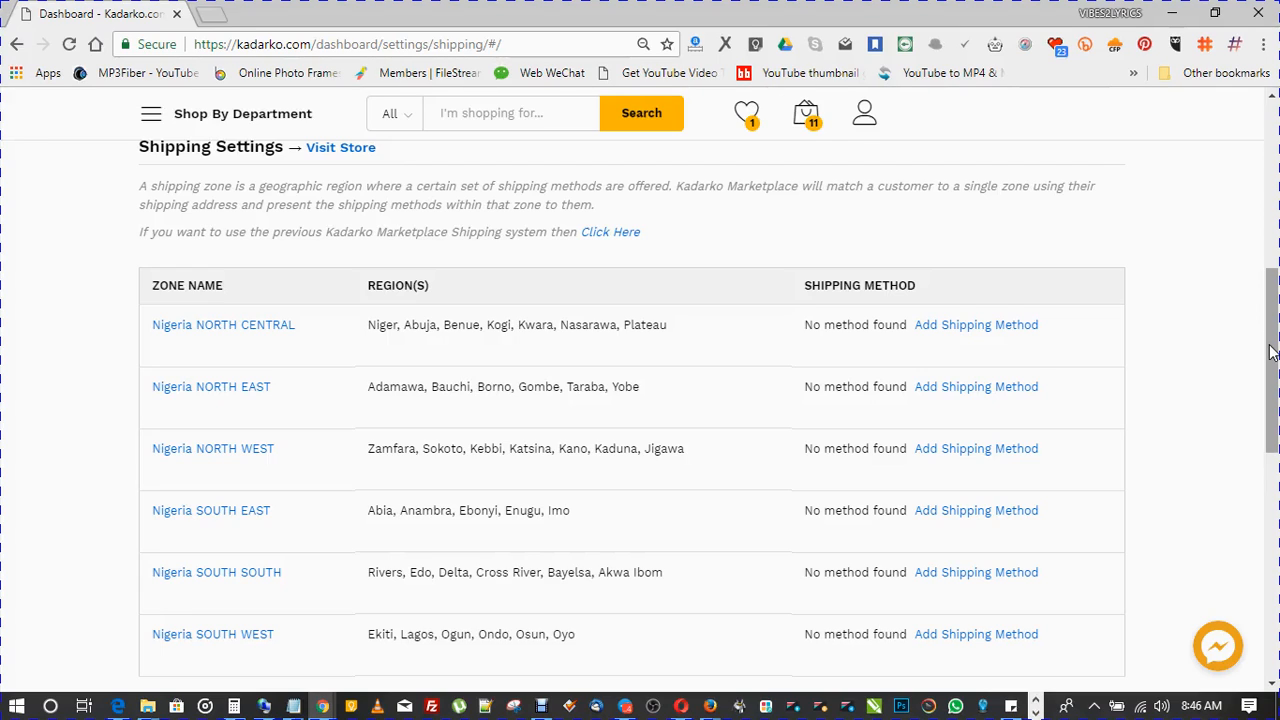
pyautogui.moveTo(1270, 350); pyautogui.dragTo(1270, 362)
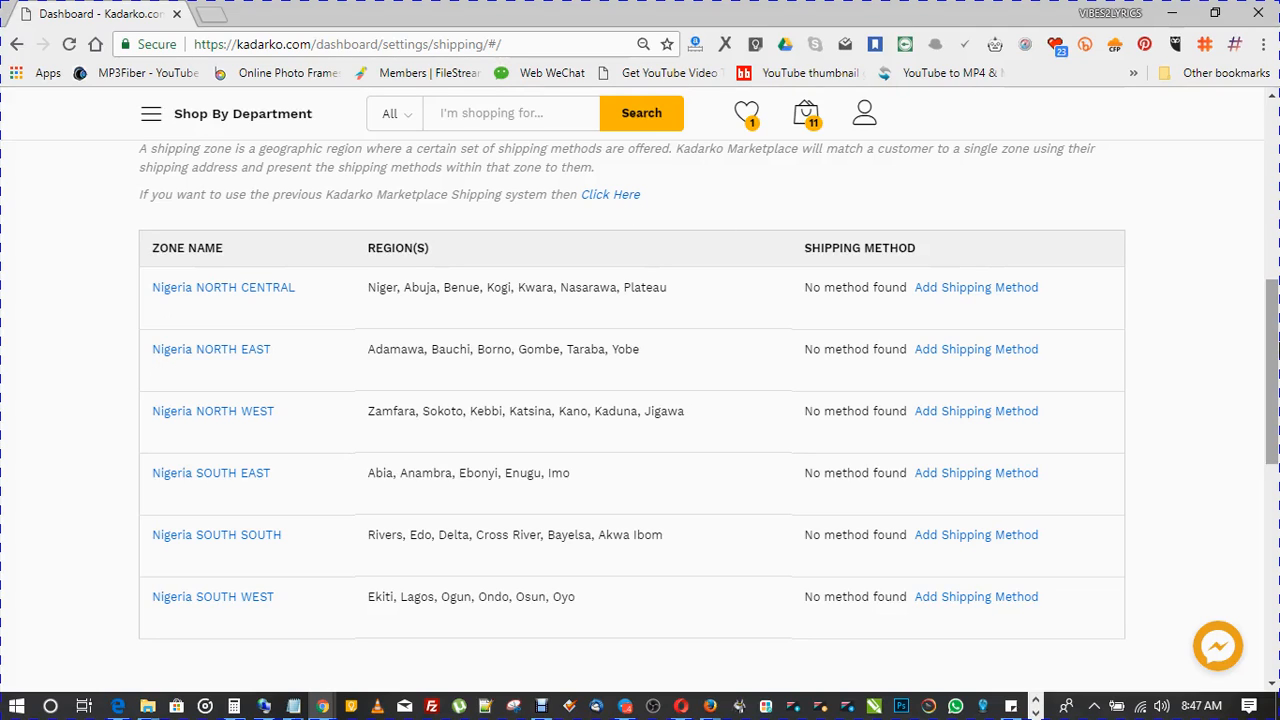
pyautogui.scroll(1, 1276, 322)
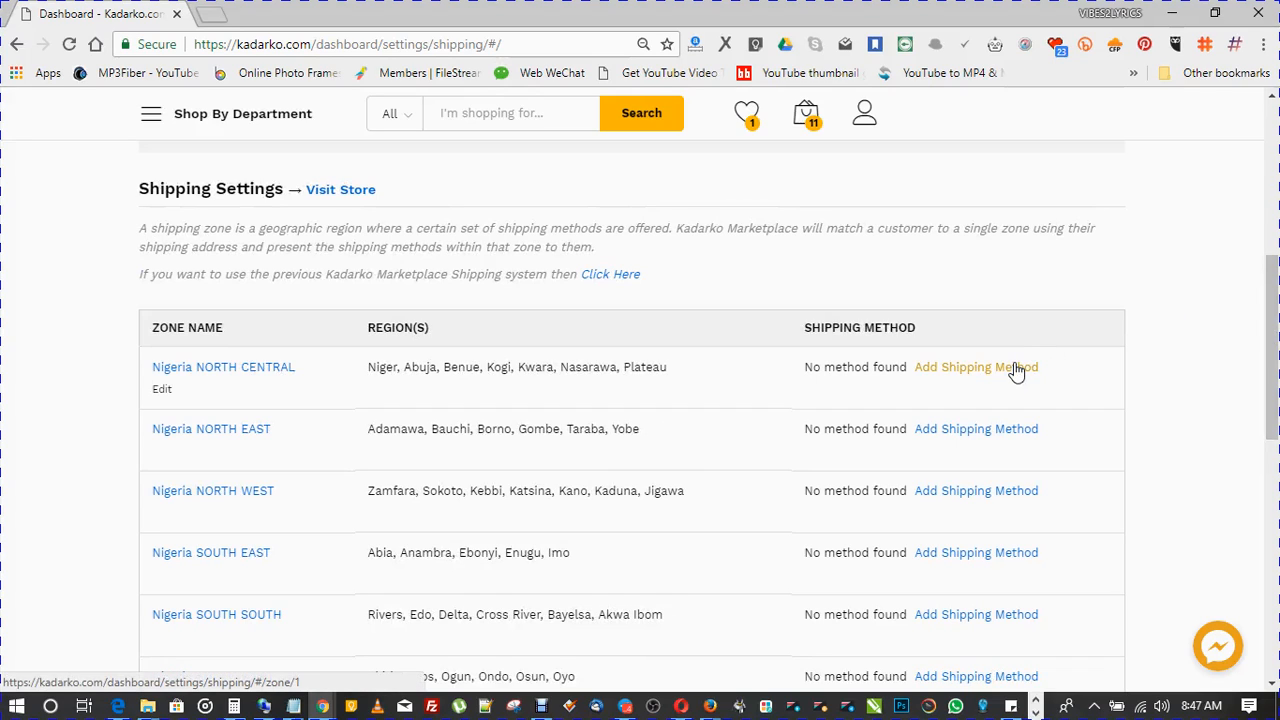
pyautogui.scroll(-1, 1274, 350)
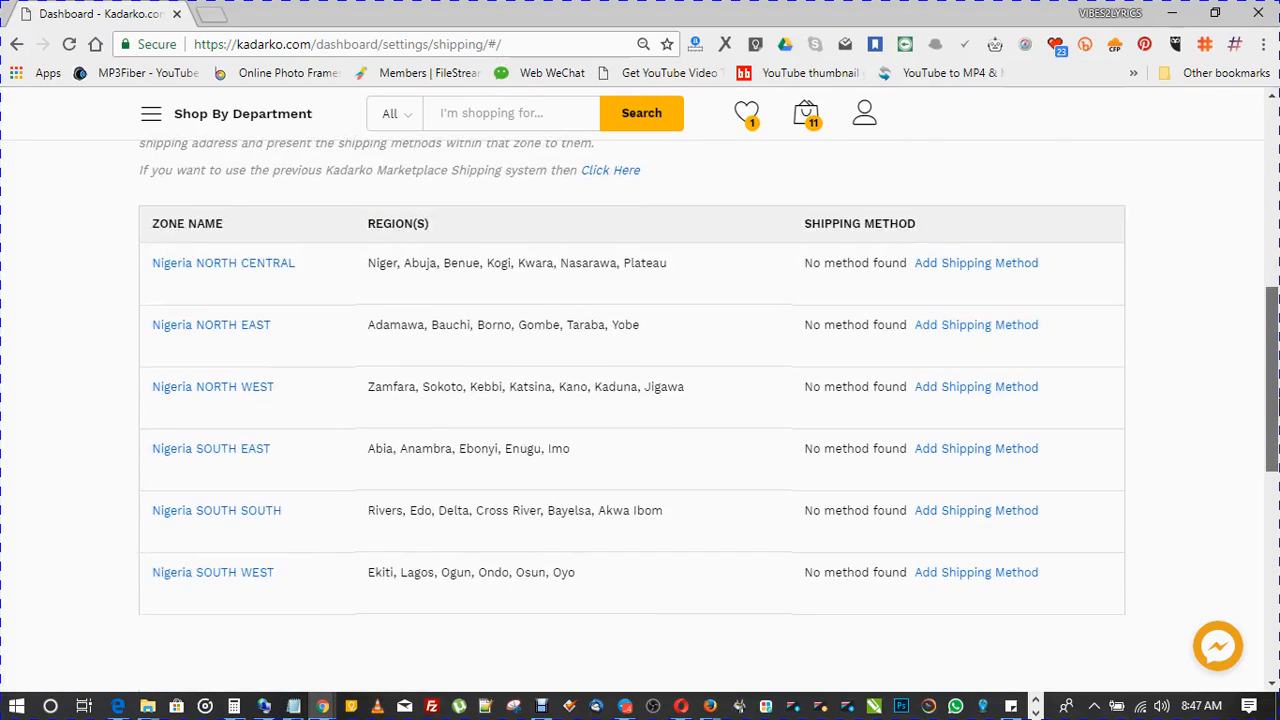
pyautogui.click(958, 572)
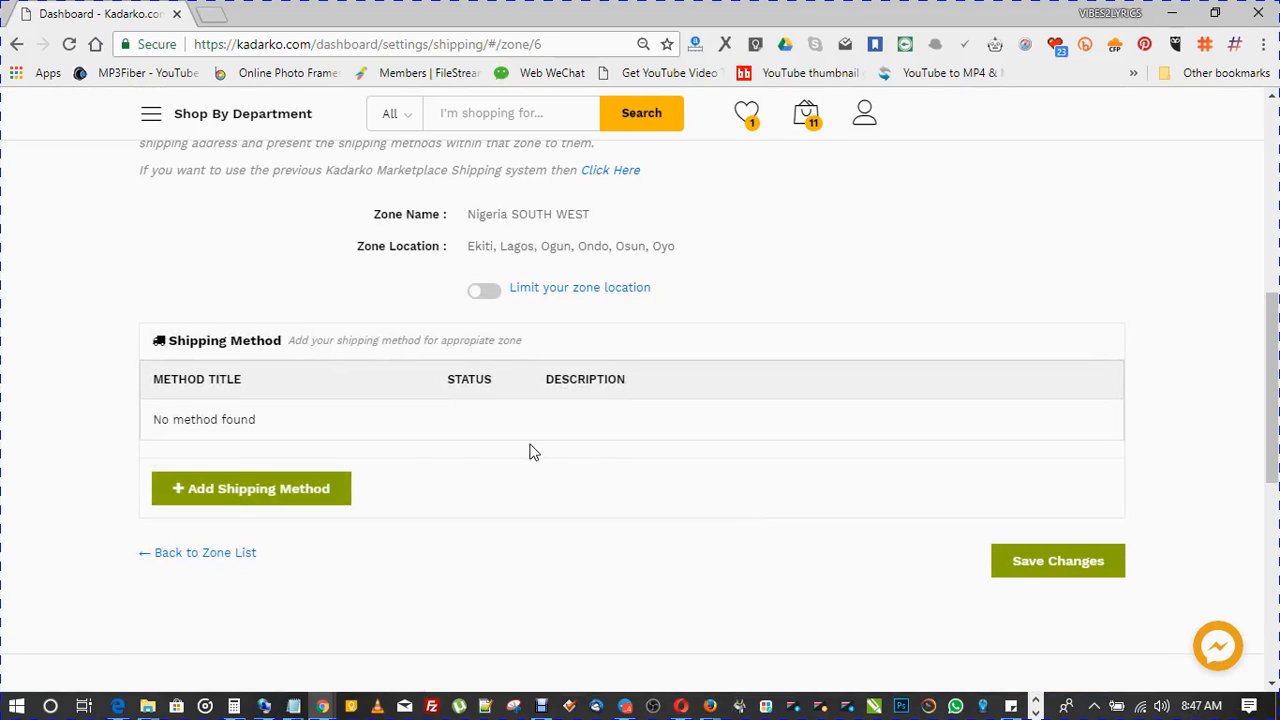
# Add Flat Rate as a shipping method for the Nigeria SOUTH WEST zone
pyautogui.click(278, 500)
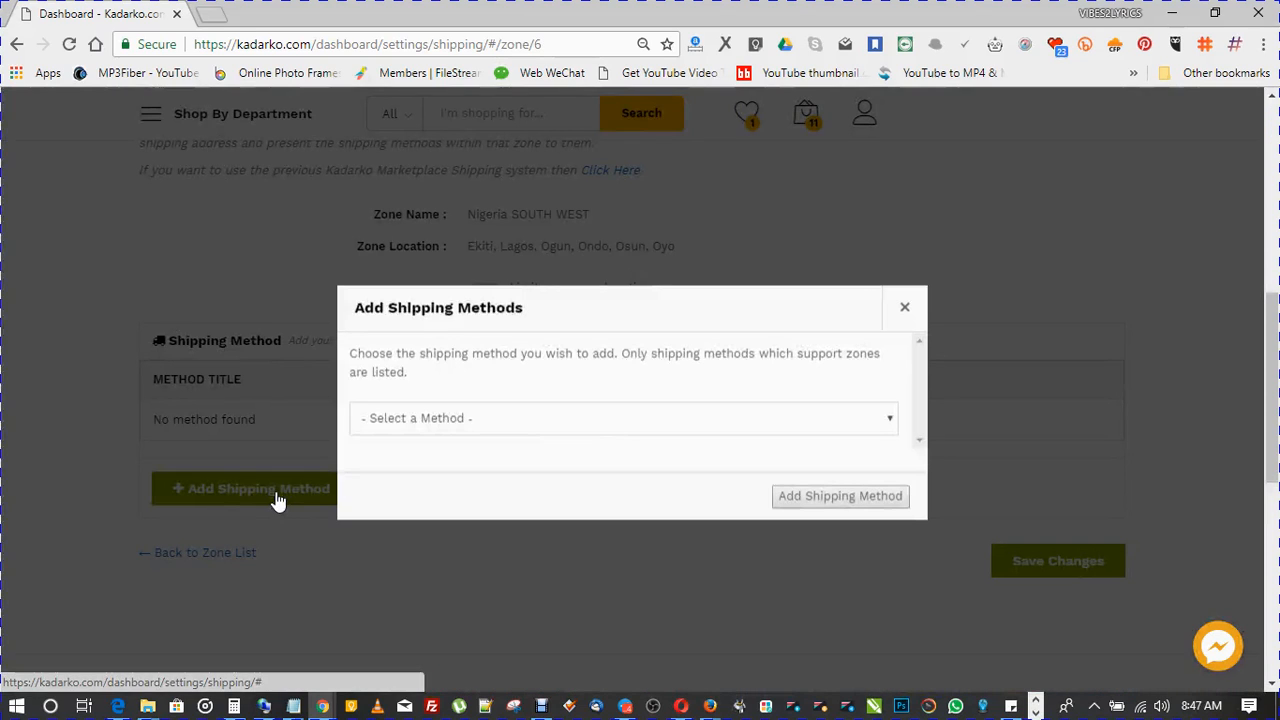
pyautogui.click(413, 417)
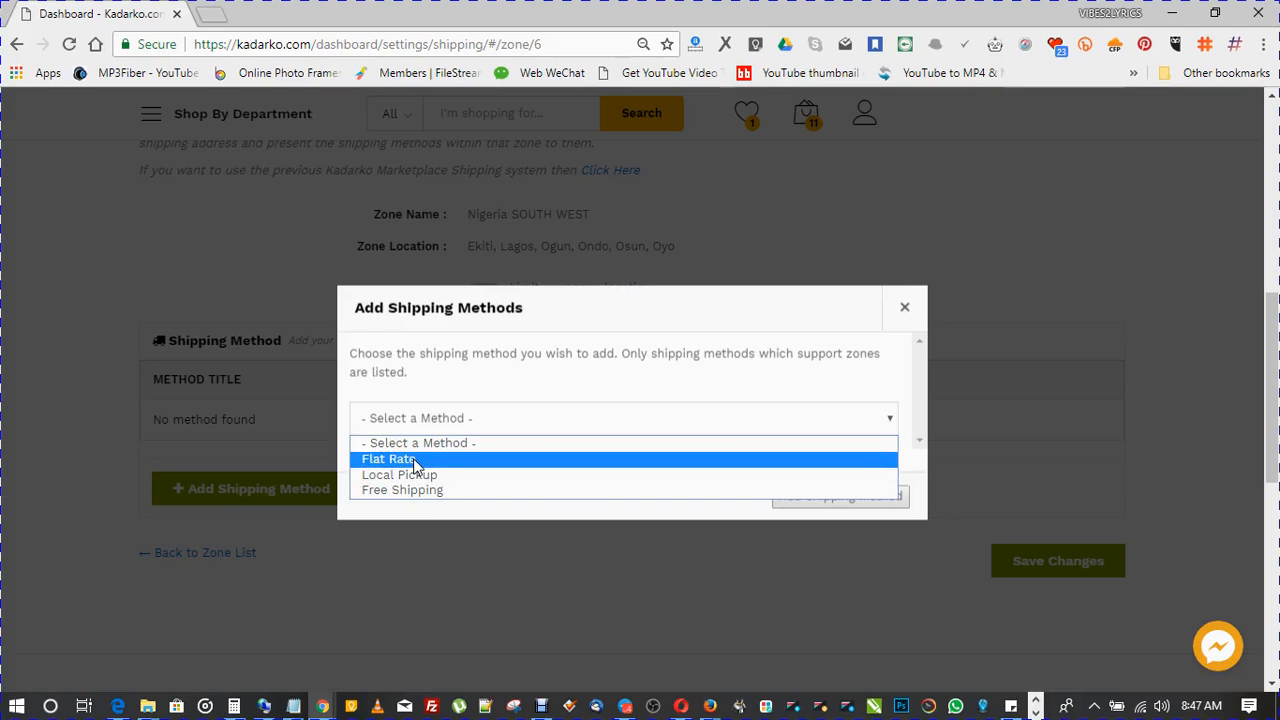
pyautogui.click(413, 459)
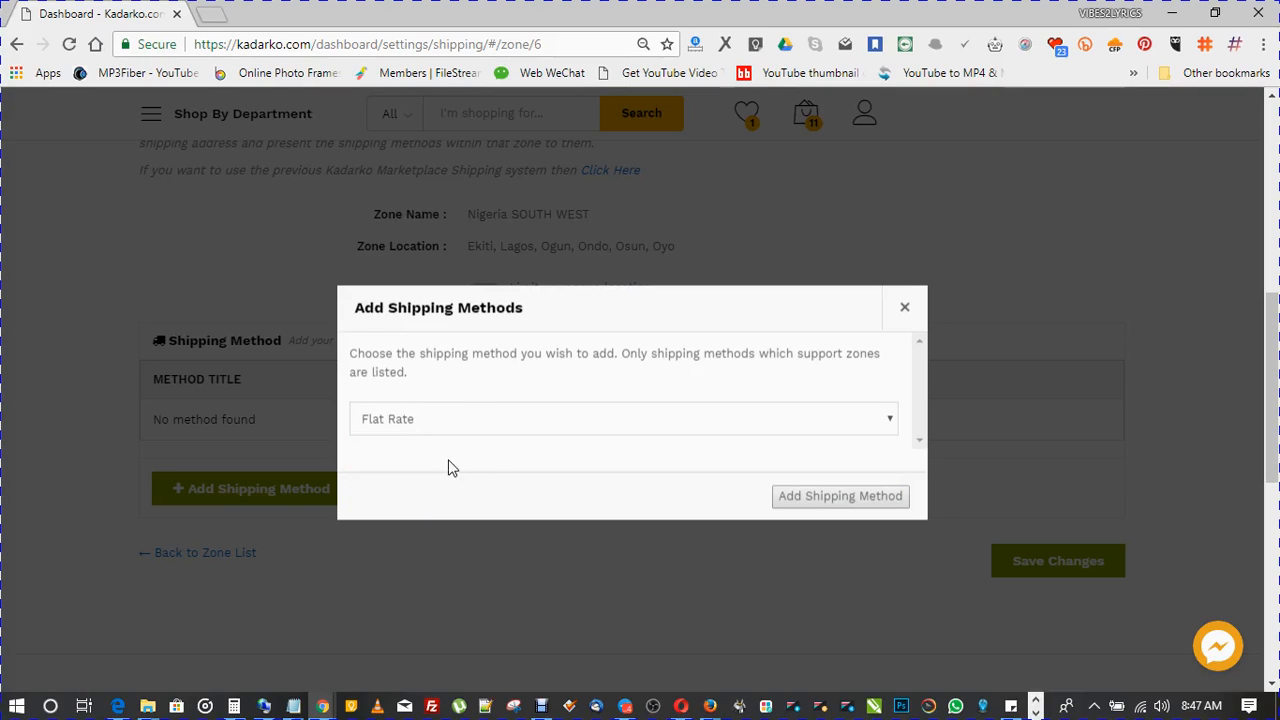
pyautogui.click(842, 499)
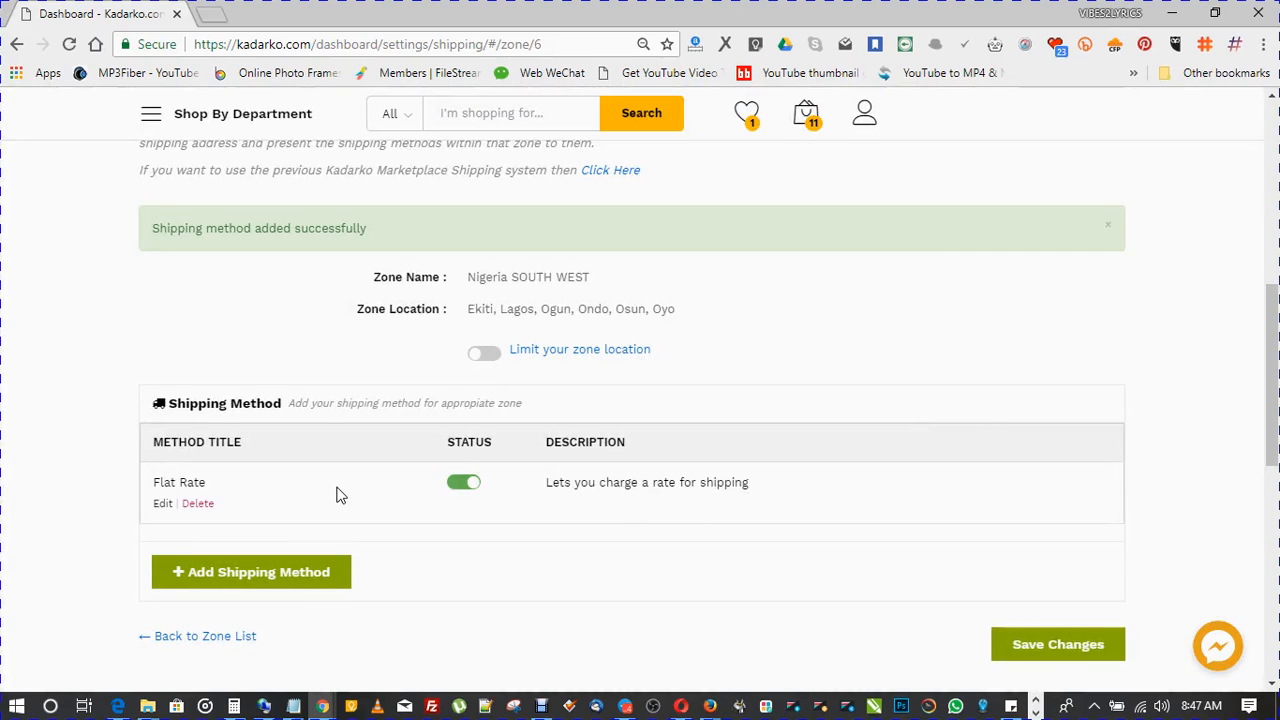
# Edit the Flat Rate method, setting its cost to 2000 and keeping the tax status at None
pyautogui.click(161, 507)
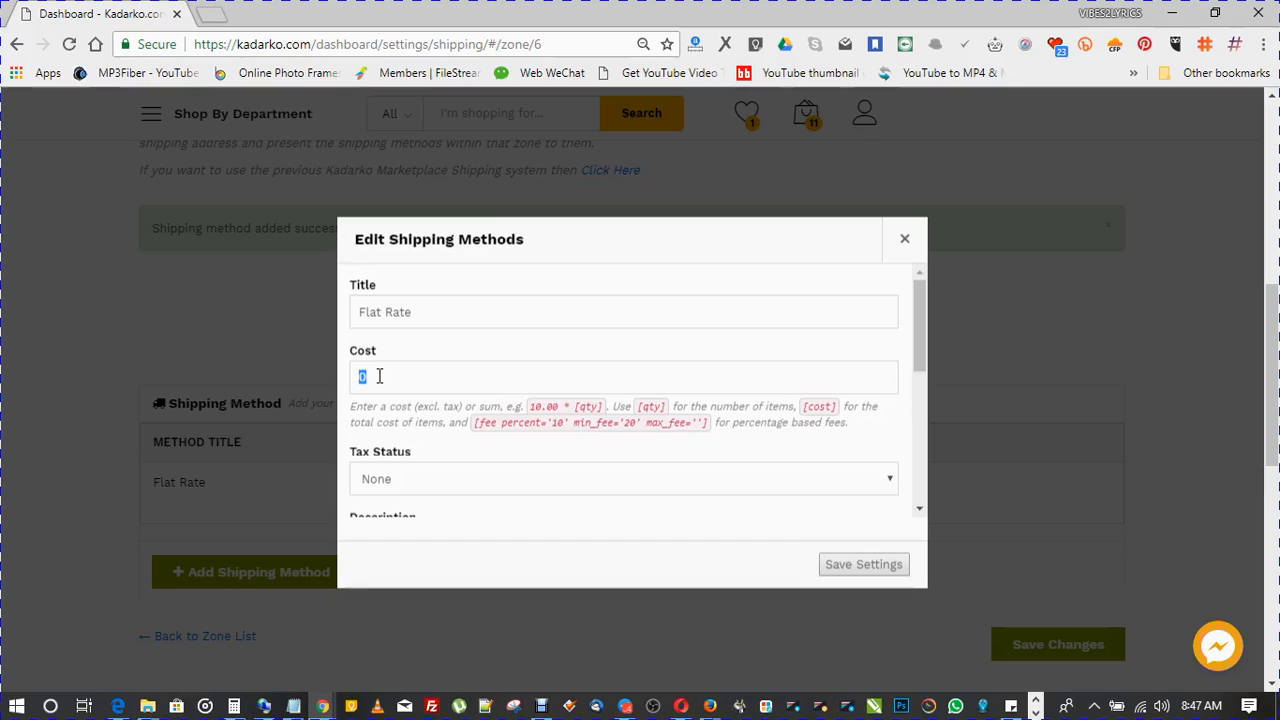
pyautogui.press('BackSpace')
pyautogui.write('100')
pyautogui.press('BackSpace')
pyautogui.press('BackSpace')
pyautogui.press('BackSpace')
pyautogui.write('3000')
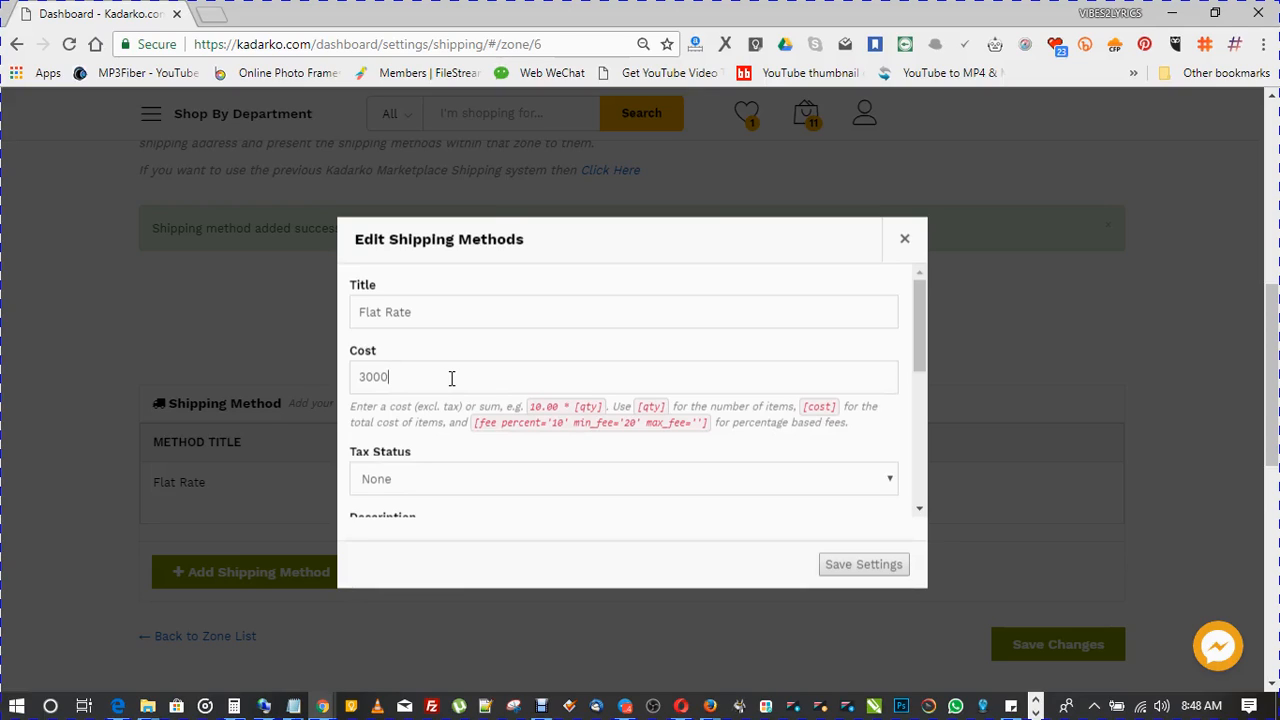
pyautogui.hotkey('ctrl', 'a')
pyautogui.write('2000')
pyautogui.click(660, 480)
pyautogui.click(660, 480)
# Try "pickup" and a "door step delivery" text as the Flat Rate description, and clear the description field
pyautogui.moveTo(917, 340); pyautogui.dragTo(919, 381)
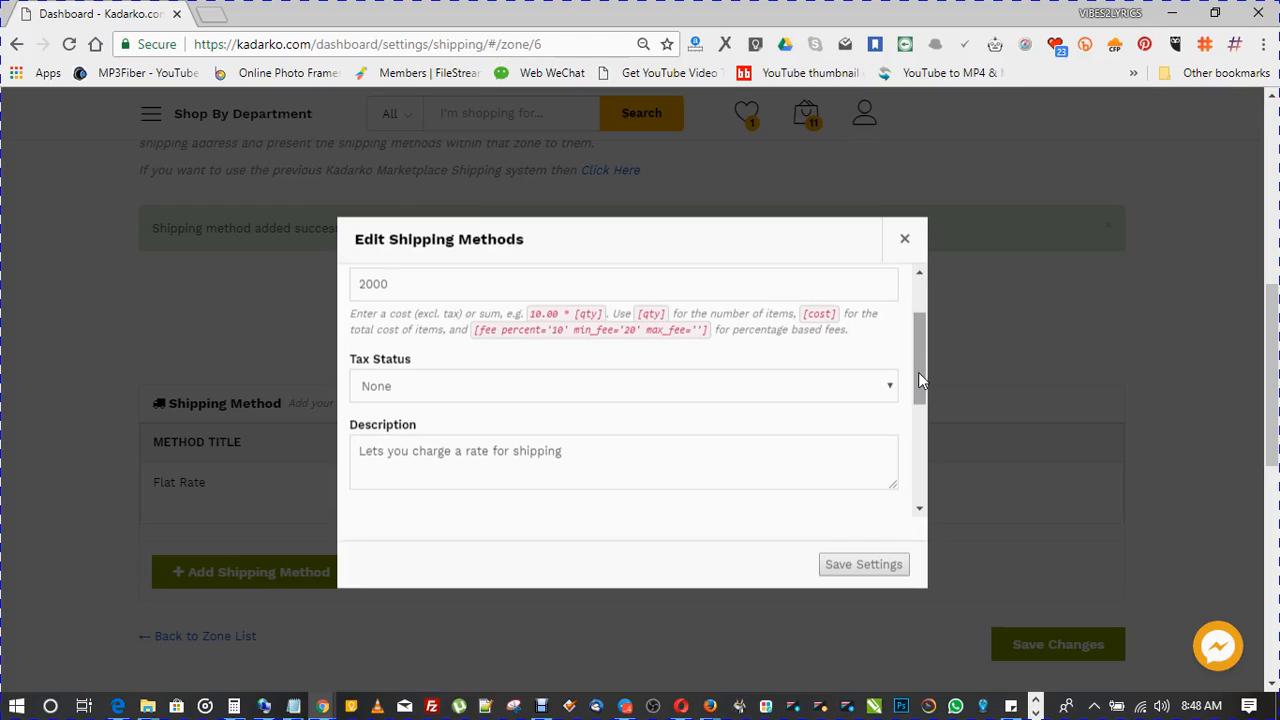
pyautogui.click(610, 450)
pyautogui.hotkey('ctrl', 'a')
pyautogui.write('p')
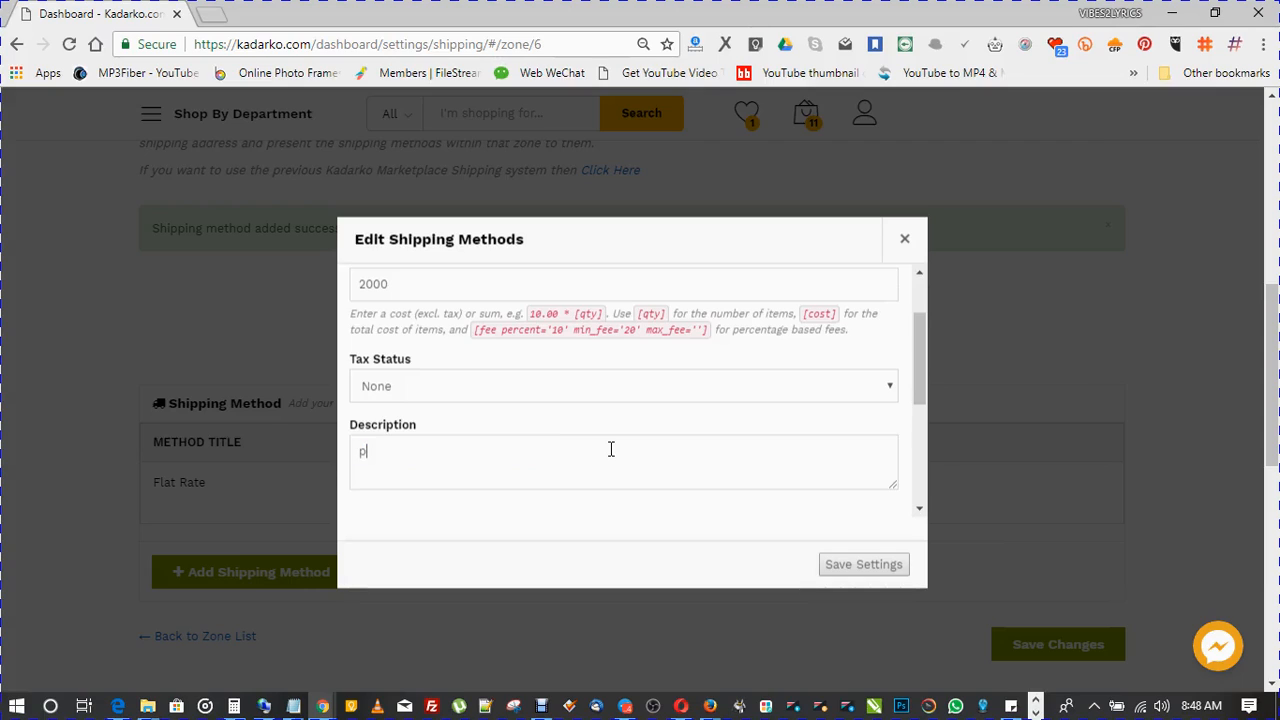
pyautogui.write('ickup')
pyautogui.hotkey('ctrl', 'a')
pyautogui.write('o')
pyautogui.press('BackSpace')
pyautogui.write('door st')
pyautogui.write('ep delivery ')
pyautogui.write('ki ba')
pyautogui.hotkey('ctrl', 'a')
pyautogui.press('BackSpace')
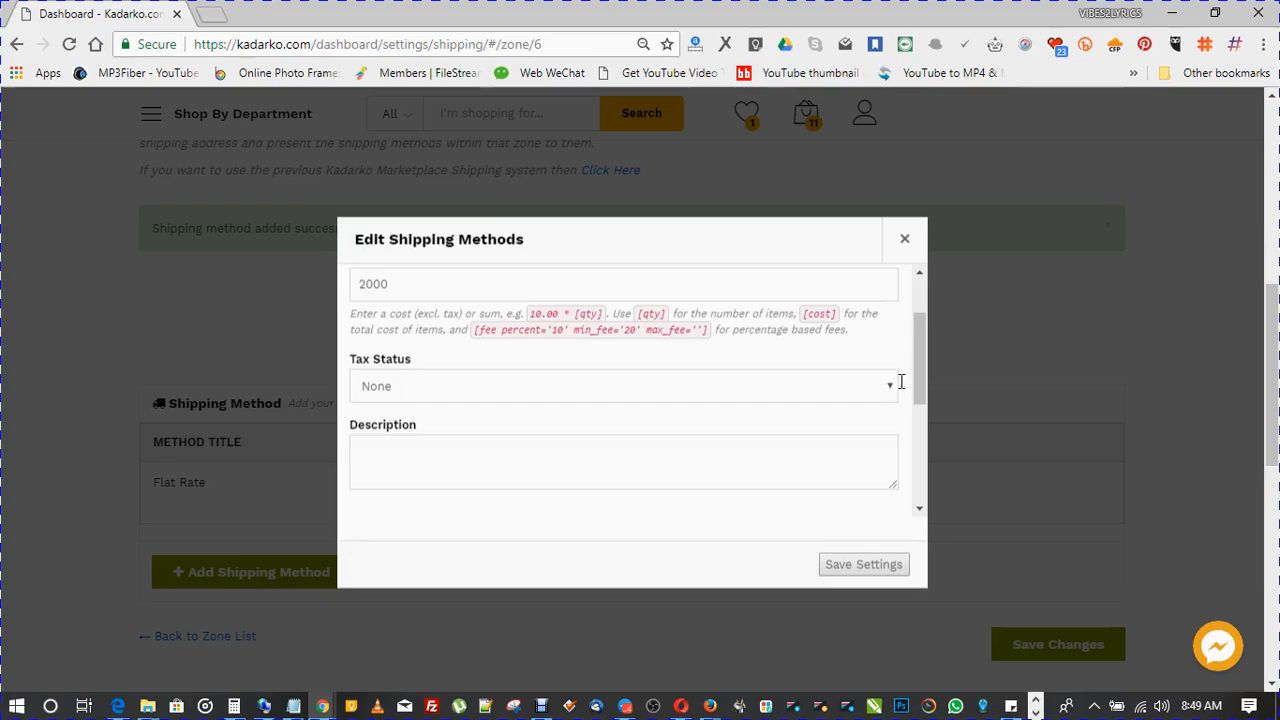
# Try to save the Flat Rate settings, dismiss the news notification and close the shipping method dialog
pyautogui.scroll(1, 914, 285)
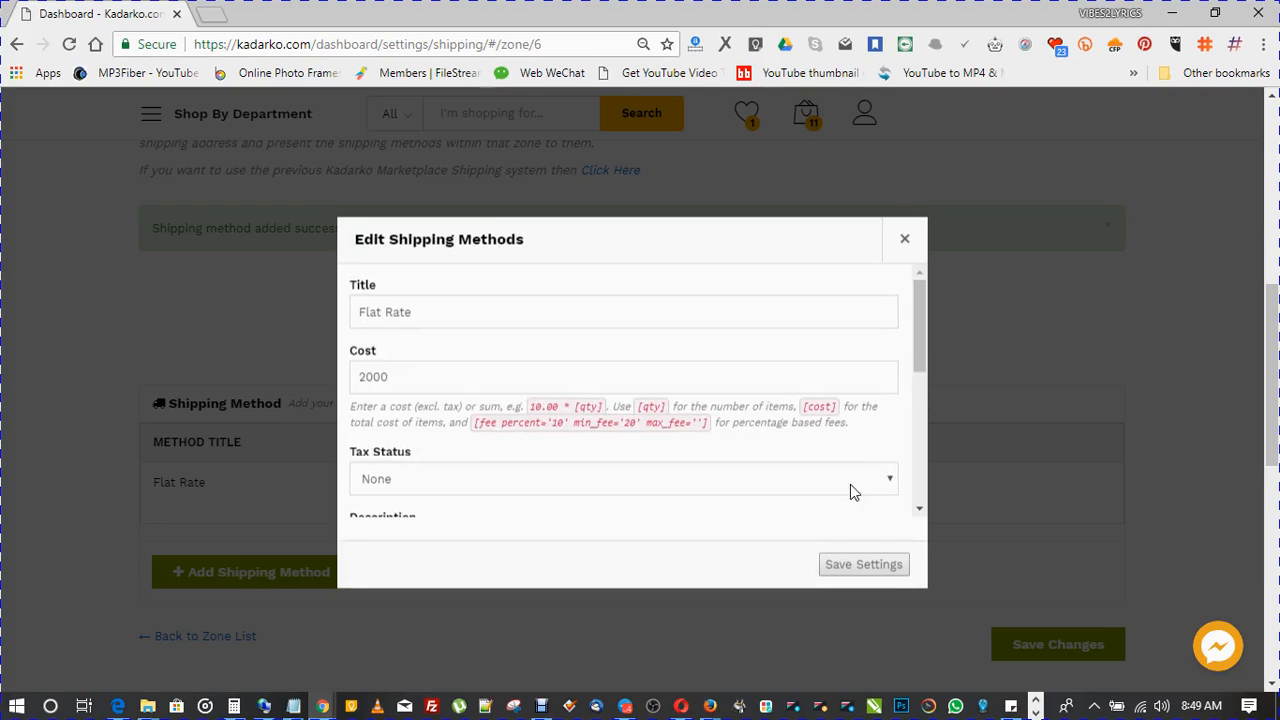
pyautogui.click(845, 568)
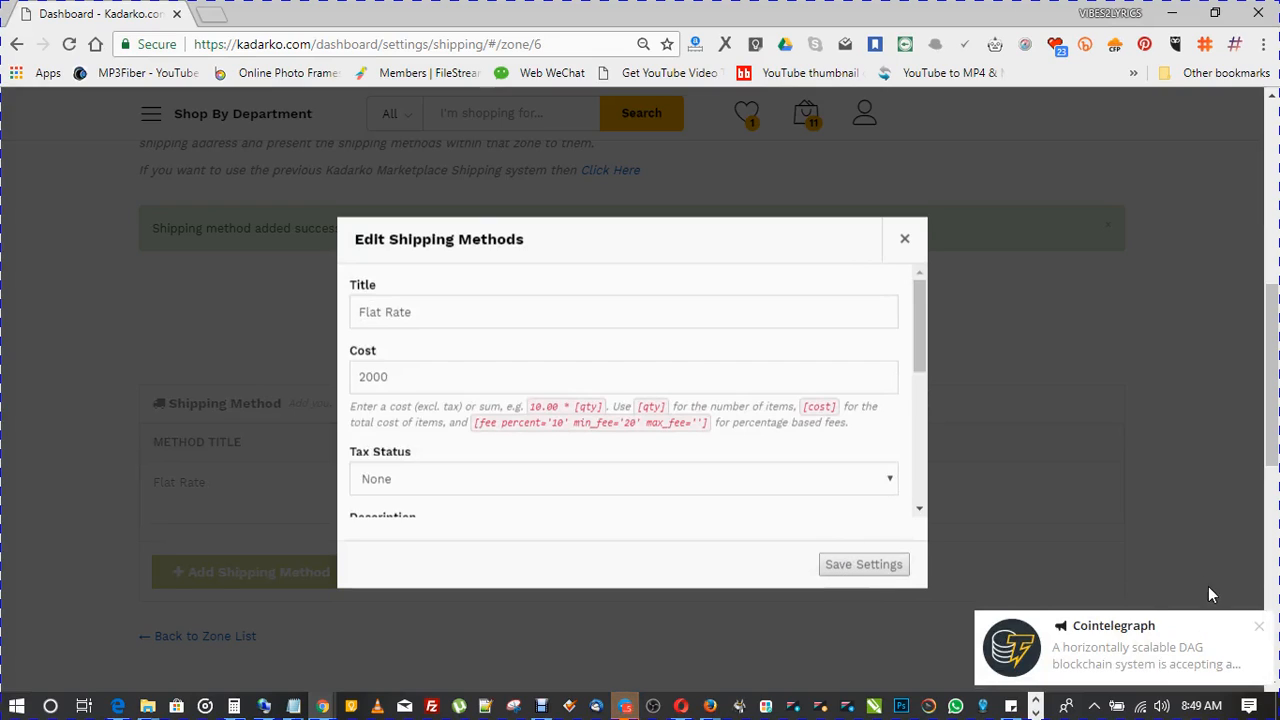
pyautogui.click(1258, 626)
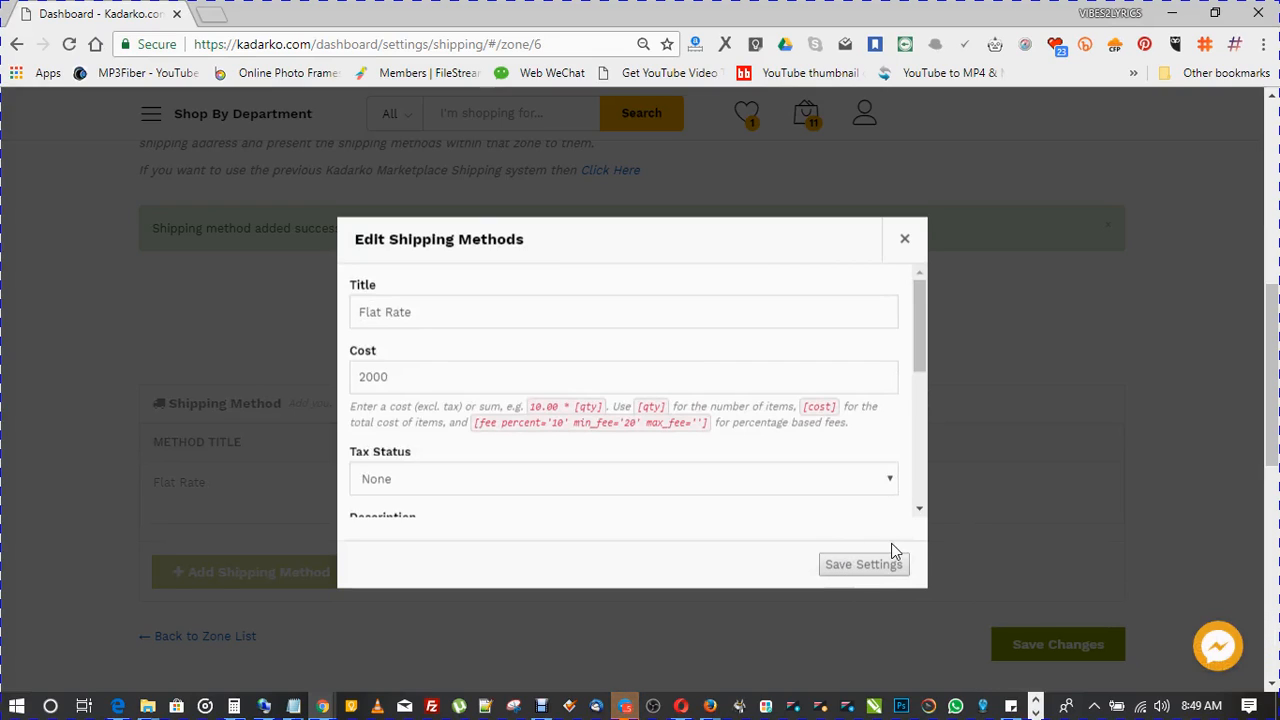
pyautogui.click(904, 238)
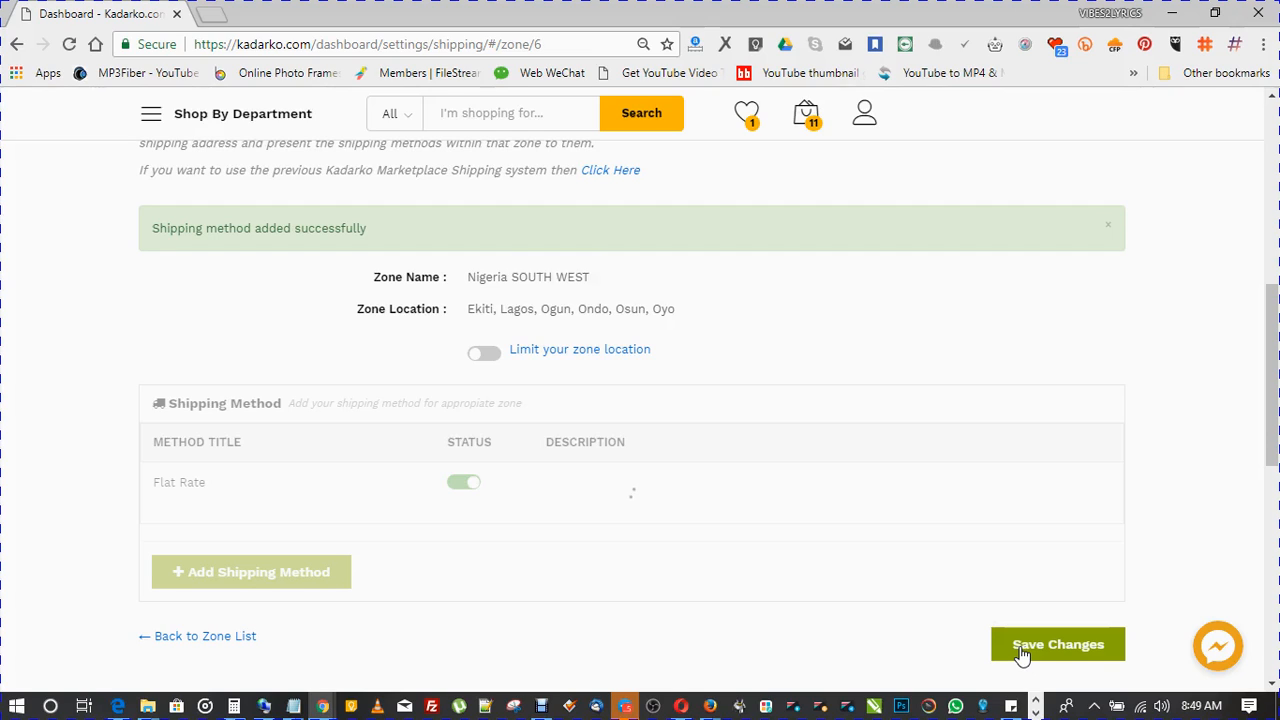
# Reload the Nigeria SOUTH WEST zone page and disable its Flat Rate shipping method
pyautogui.click(69, 44)
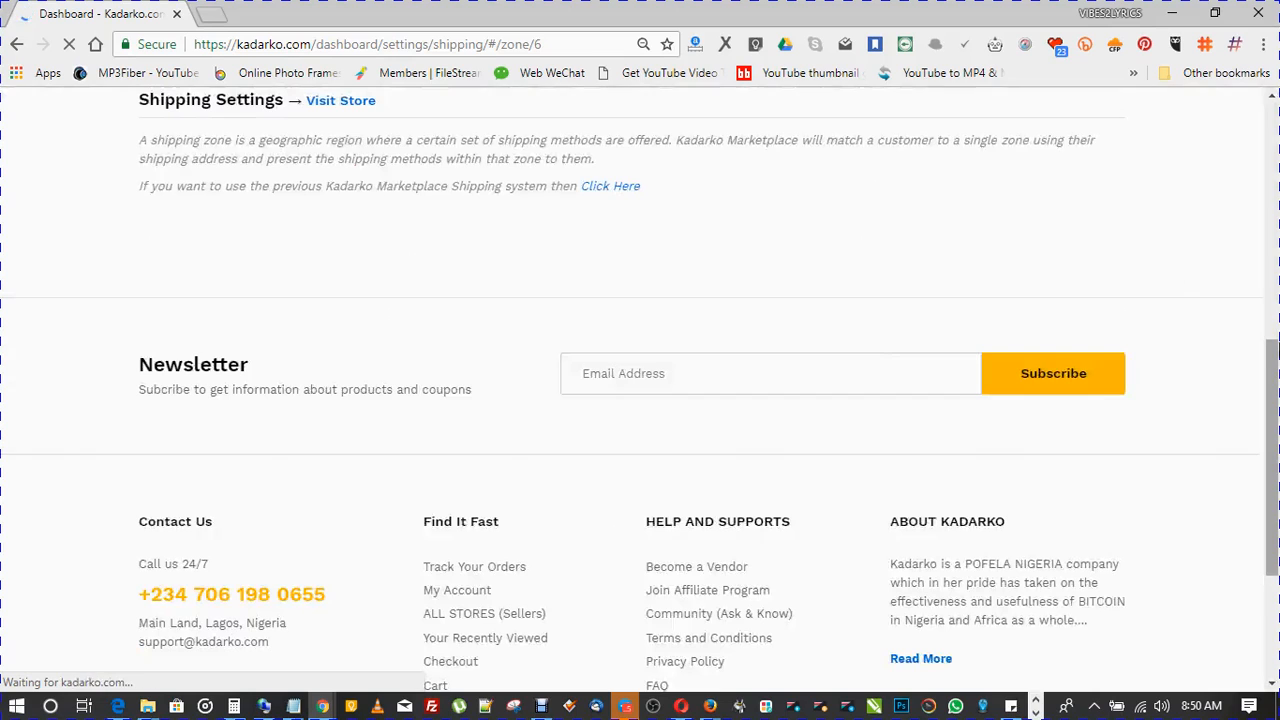
pyautogui.moveTo(1278, 312); pyautogui.dragTo(1277, 212)
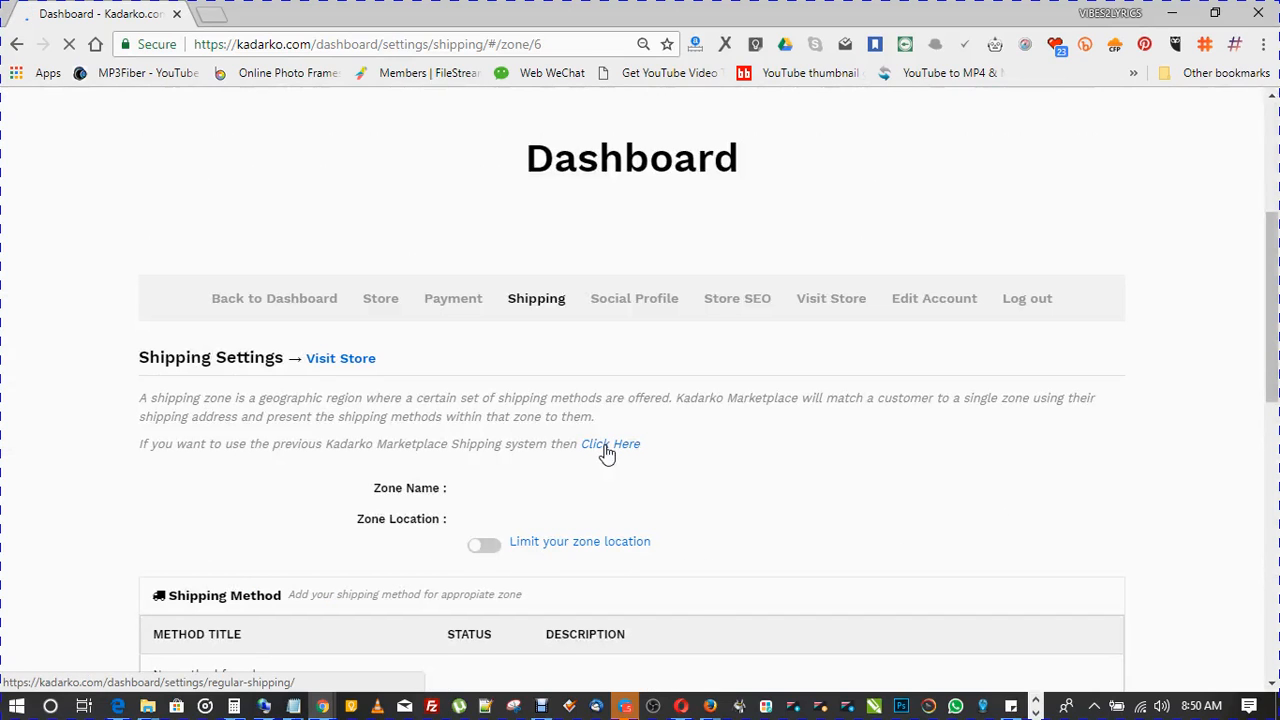
pyautogui.click(1276, 443)
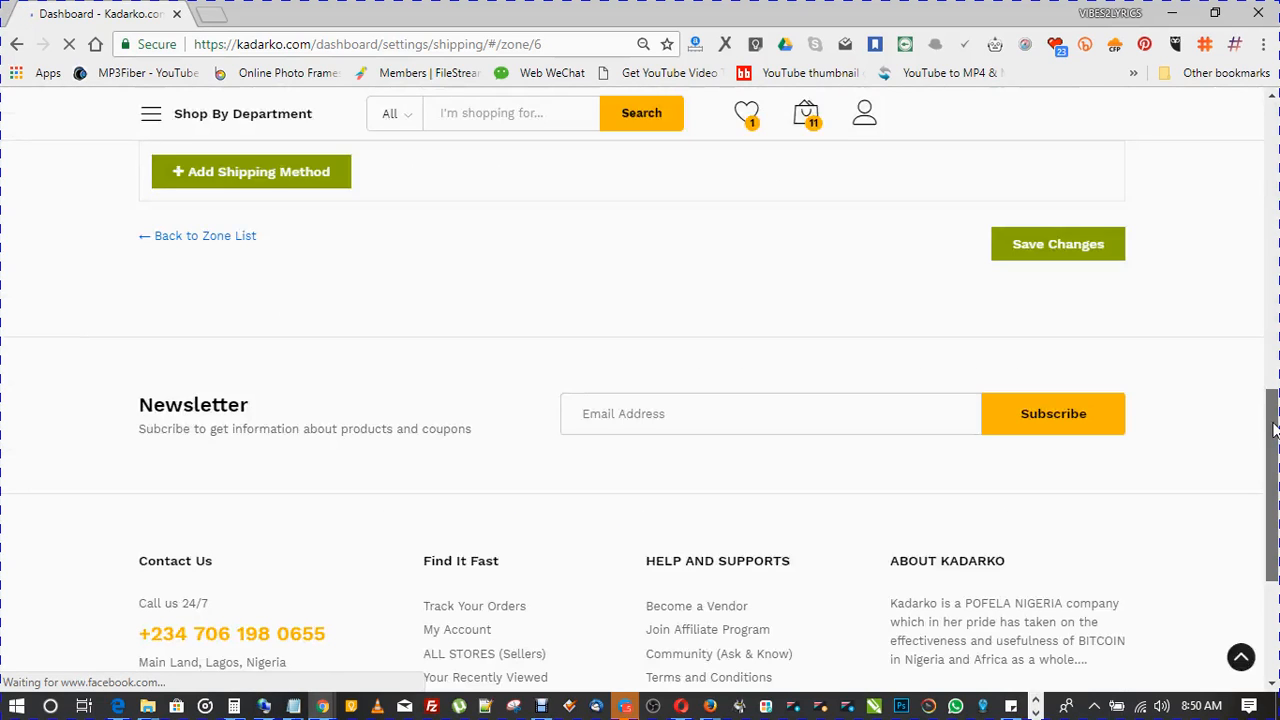
pyautogui.moveTo(1276, 428); pyautogui.dragTo(1276, 328)
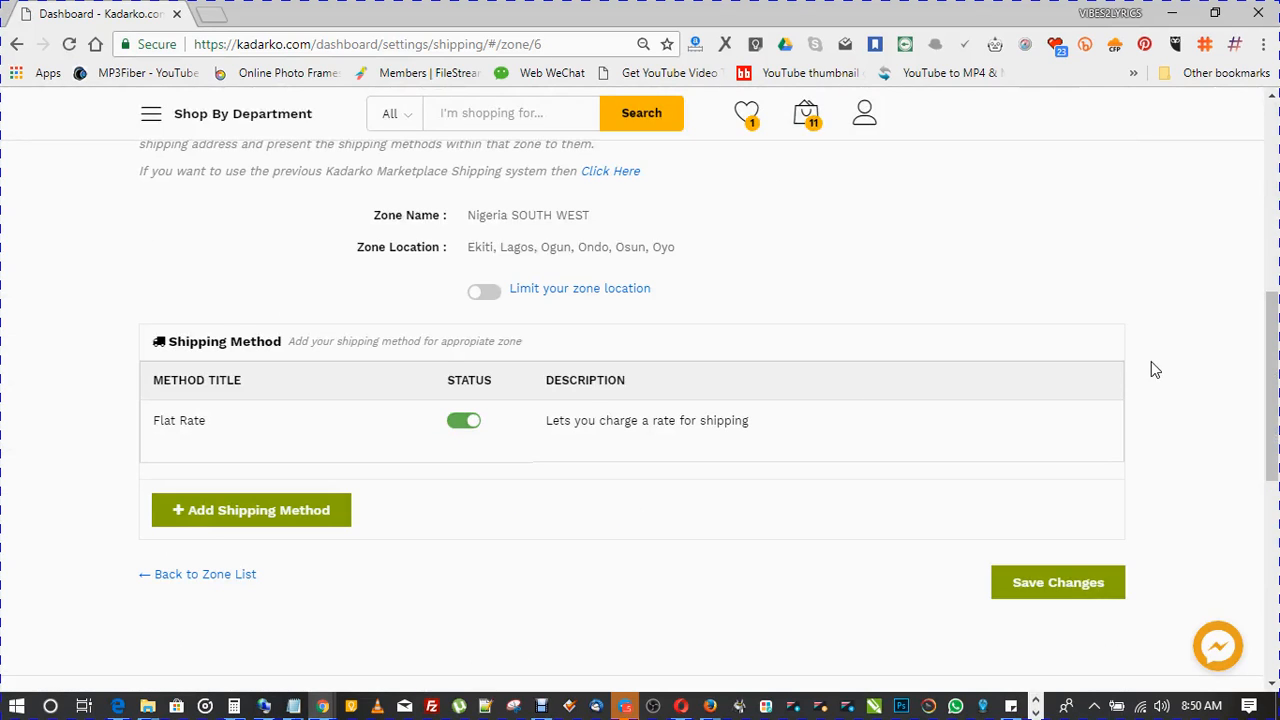
pyautogui.moveTo(234, 451)
pyautogui.click(460, 424)
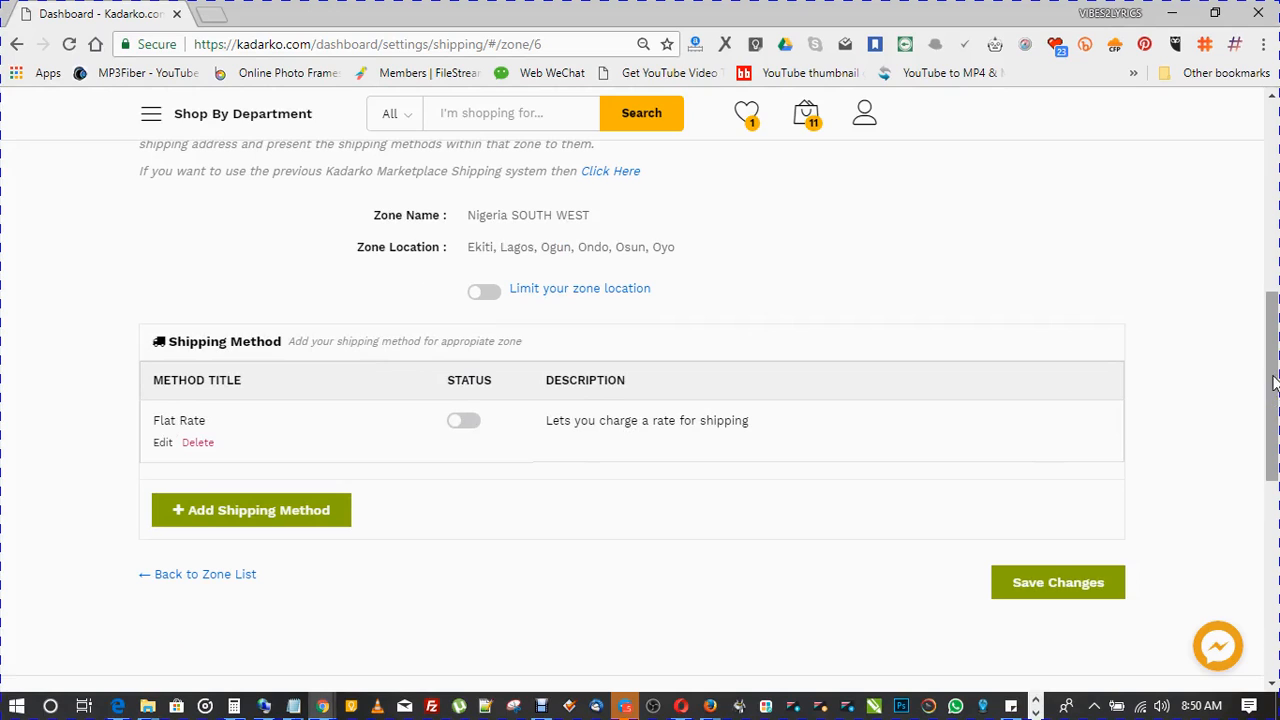
# Switch to the previous Kadarko Marketplace Shipping system
pyautogui.moveTo(1273, 360); pyautogui.dragTo(1276, 404)
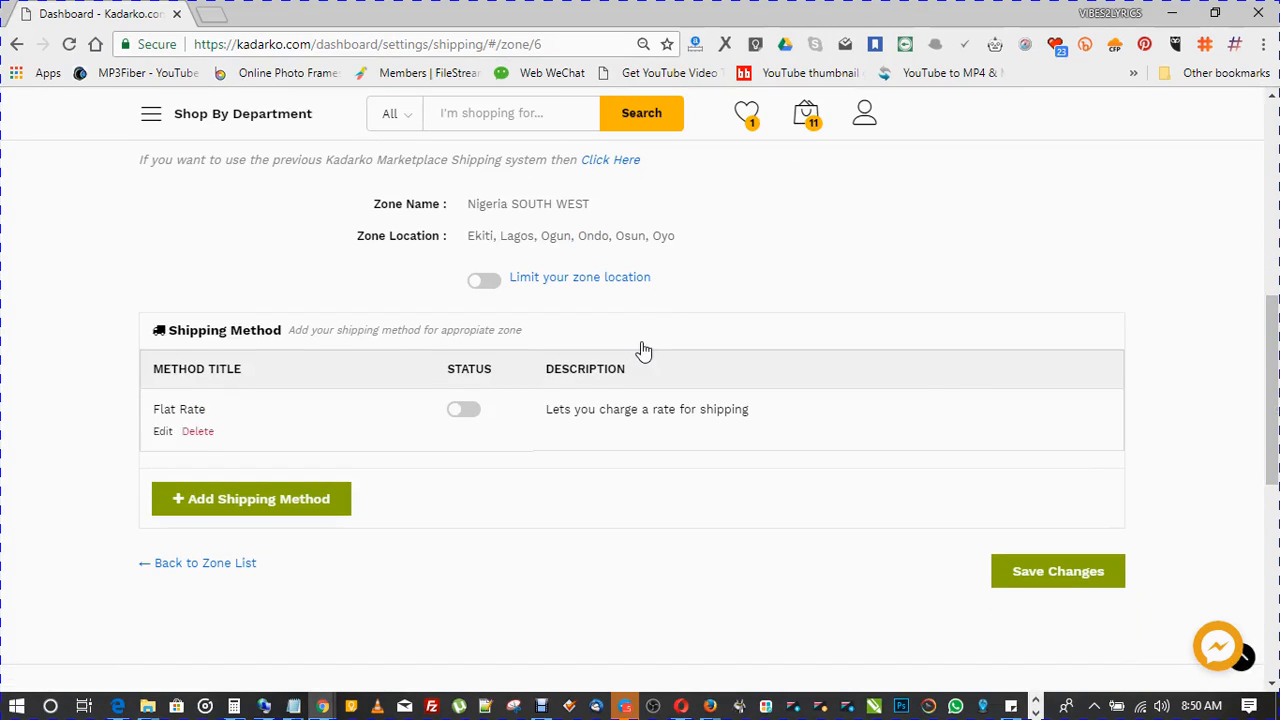
pyautogui.moveTo(1276, 316); pyautogui.dragTo(1276, 266)
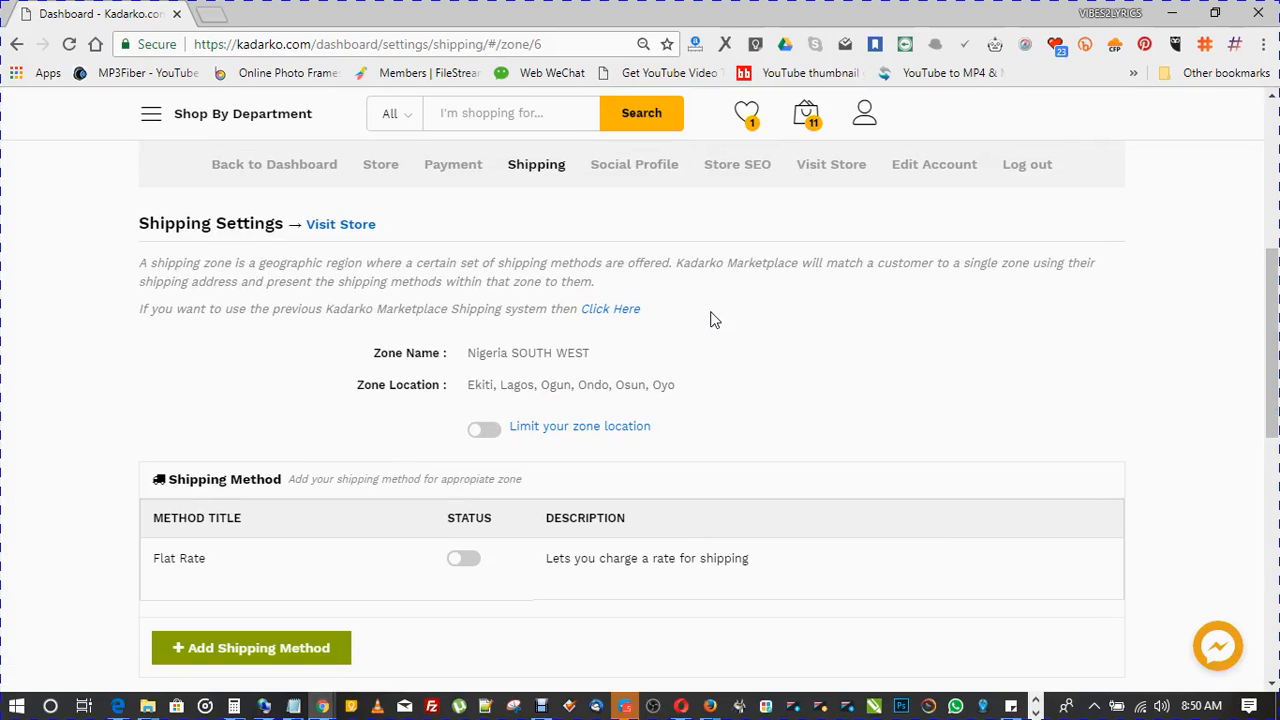
pyautogui.click(633, 314)
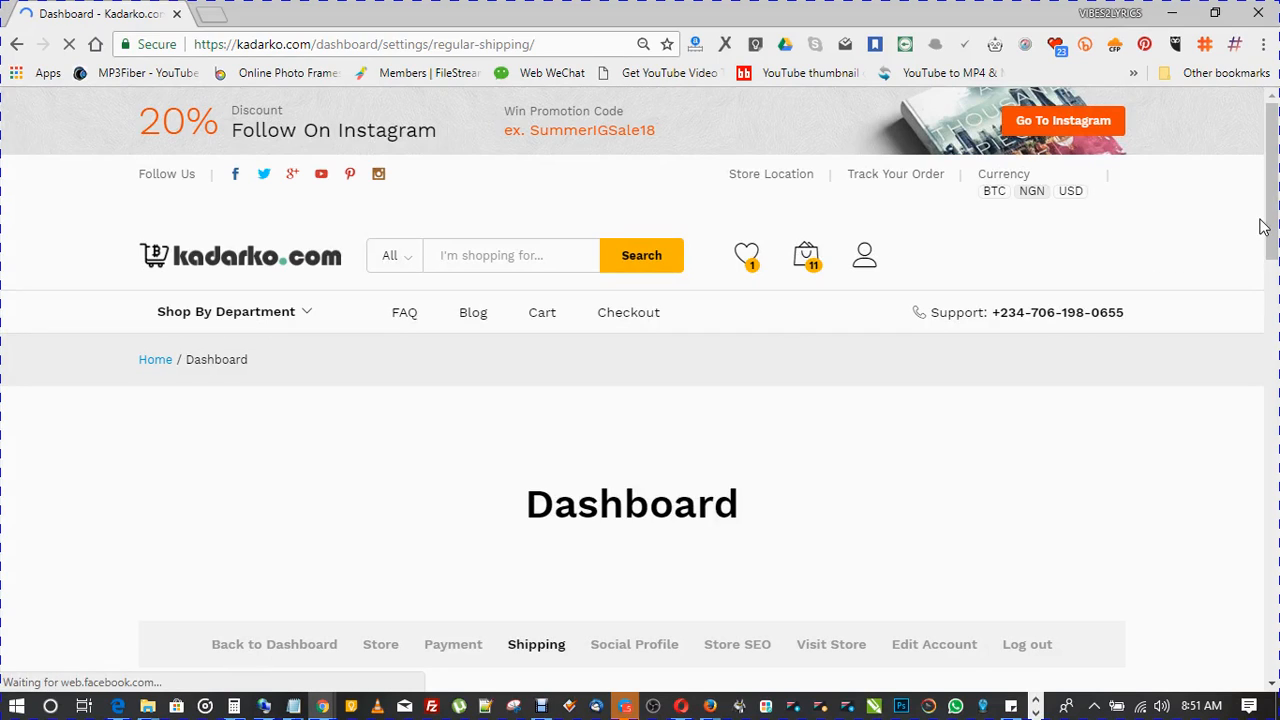
# Set the store to ship from Nigeria and enable shipping functionality
pyautogui.moveTo(1268, 228); pyautogui.dragTo(1258, 355)
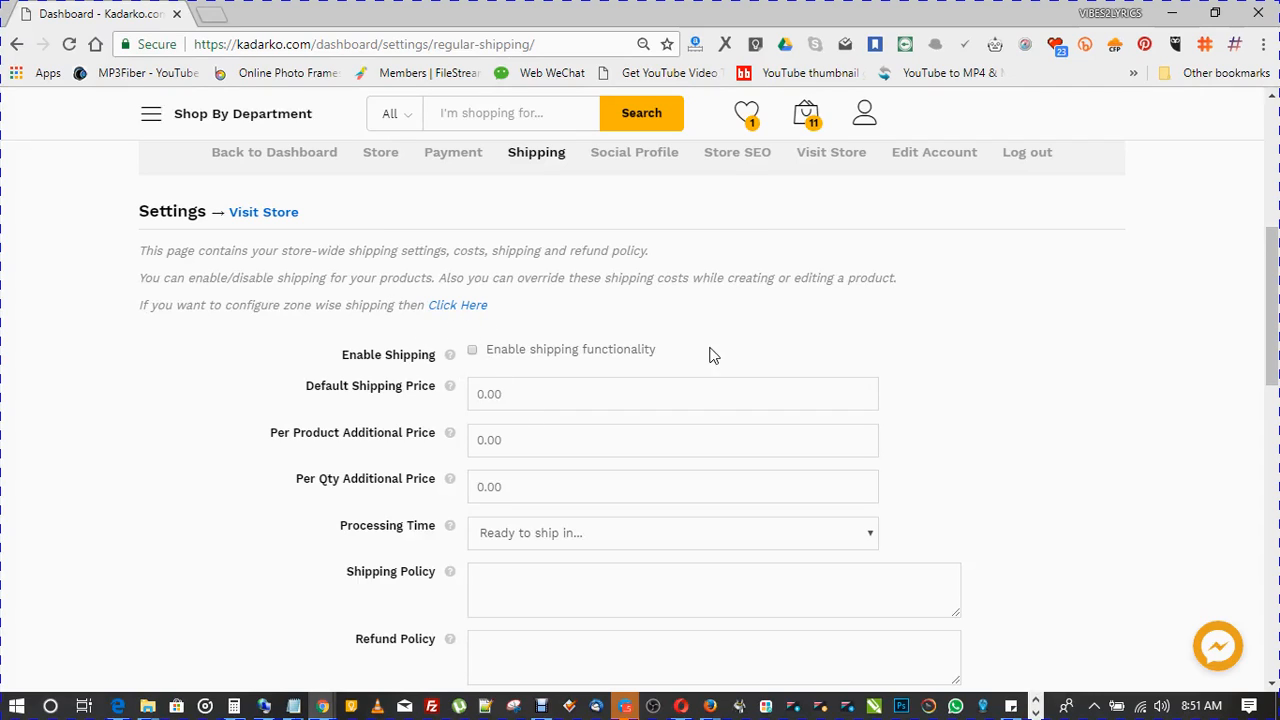
pyautogui.moveTo(1266, 286)
pyautogui.mouseDown()
pyautogui.moveTo(1267, 387)
pyautogui.moveTo(1268, 301)
pyautogui.mouseUp()
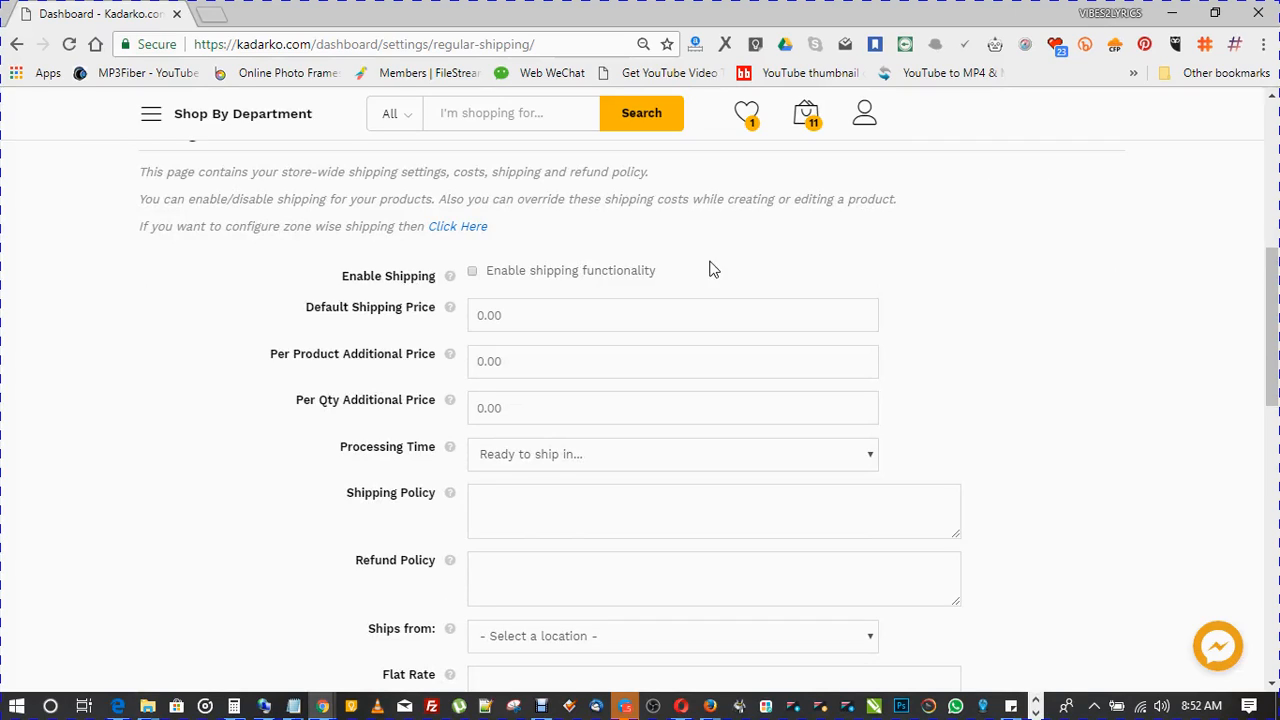
pyautogui.click(560, 275)
pyautogui.click(473, 274)
pyautogui.moveTo(1265, 316); pyautogui.dragTo(1270, 414)
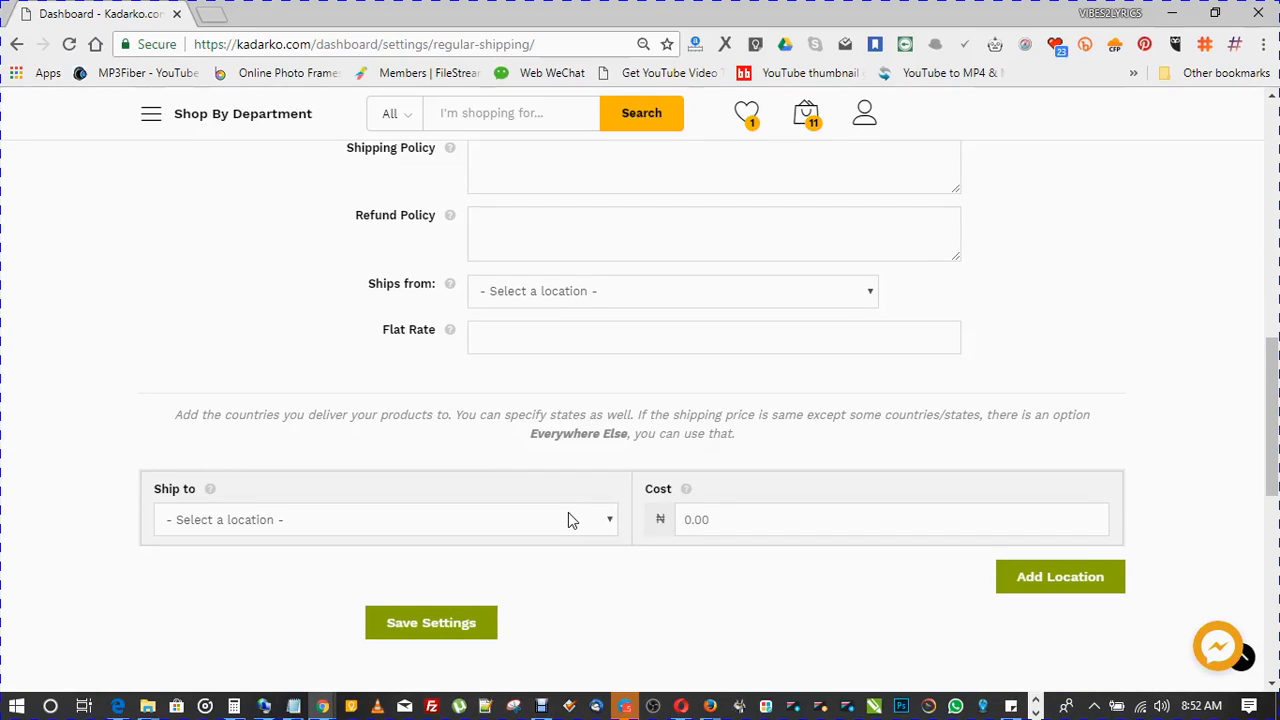
pyautogui.click(543, 306)
pyautogui.write('nig')
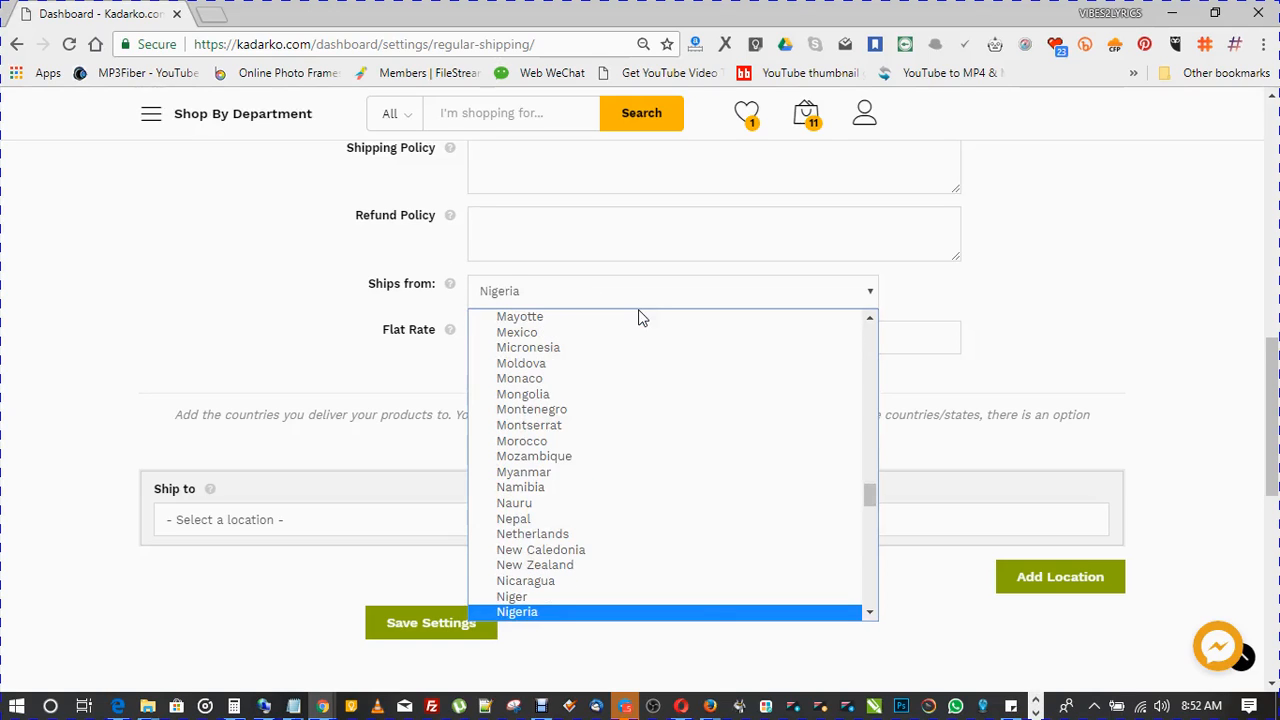
pyautogui.press('Return')
pyautogui.moveTo(1269, 375); pyautogui.dragTo(1268, 251)
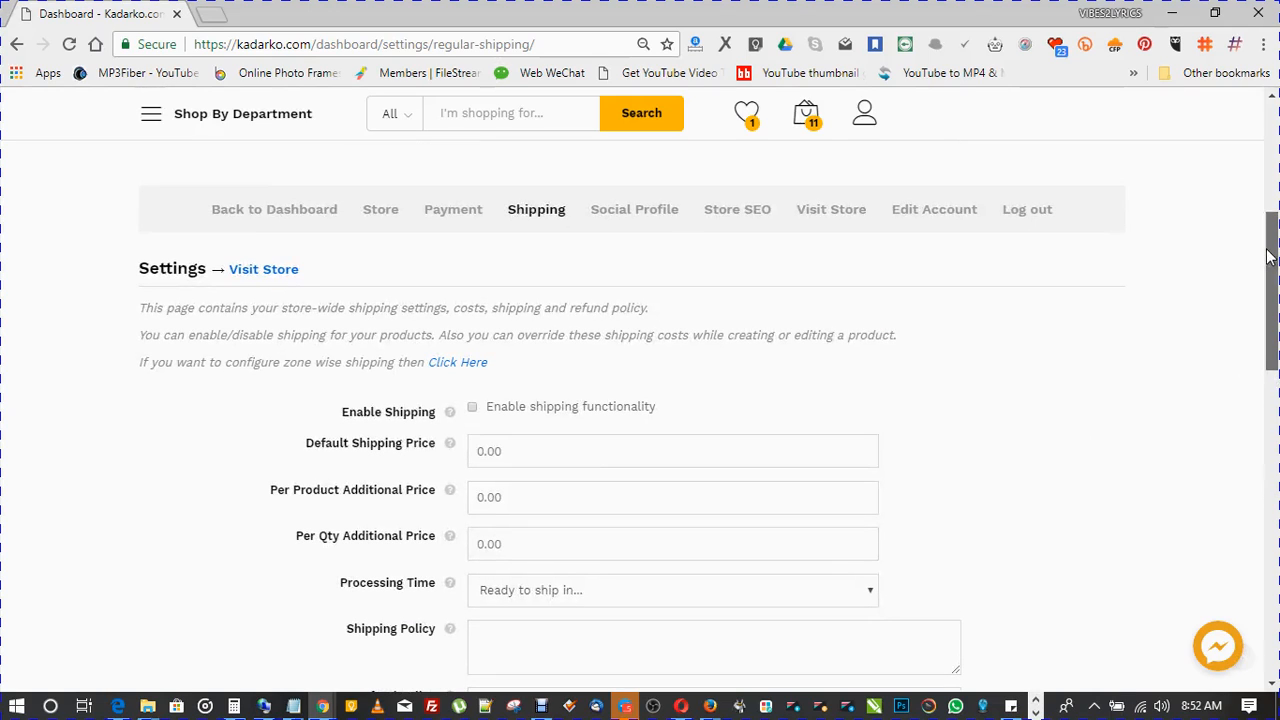
pyautogui.click(473, 408)
# Set the Ship to location to Nigeria, and add and remove an extra blank location
pyautogui.moveTo(1270, 320); pyautogui.dragTo(1249, 466)
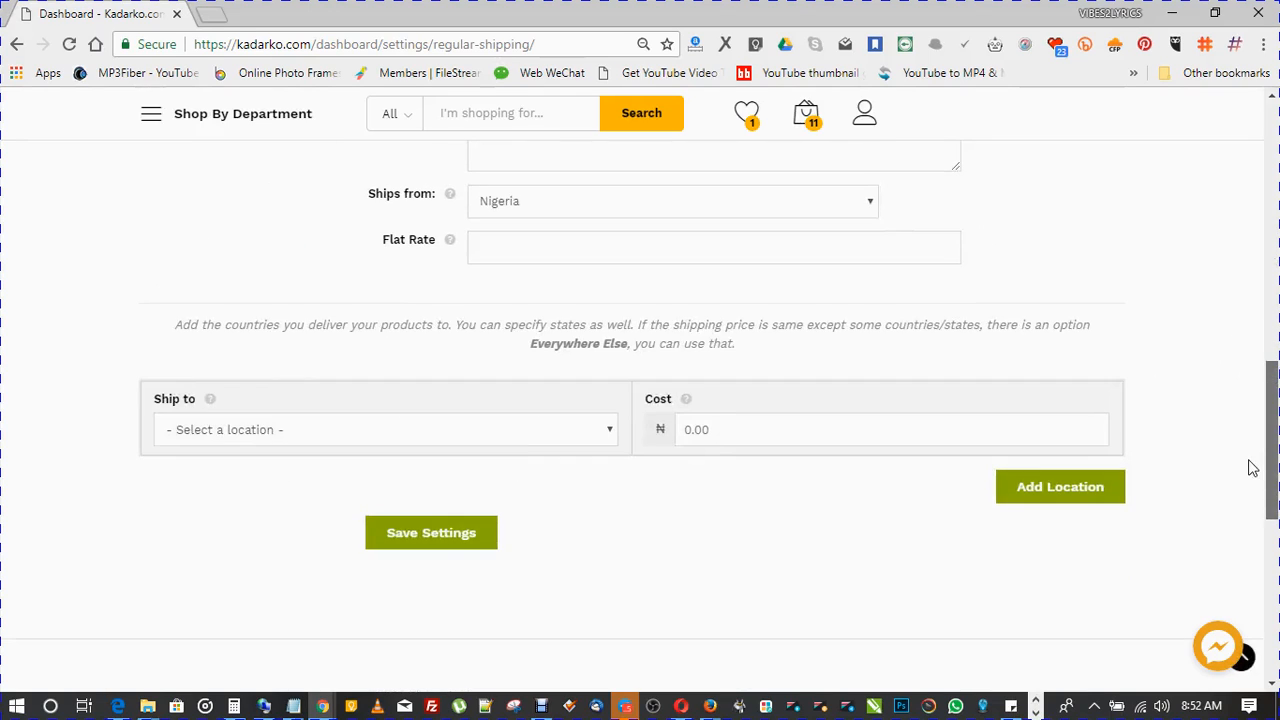
pyautogui.click(464, 429)
pyautogui.click(464, 429)
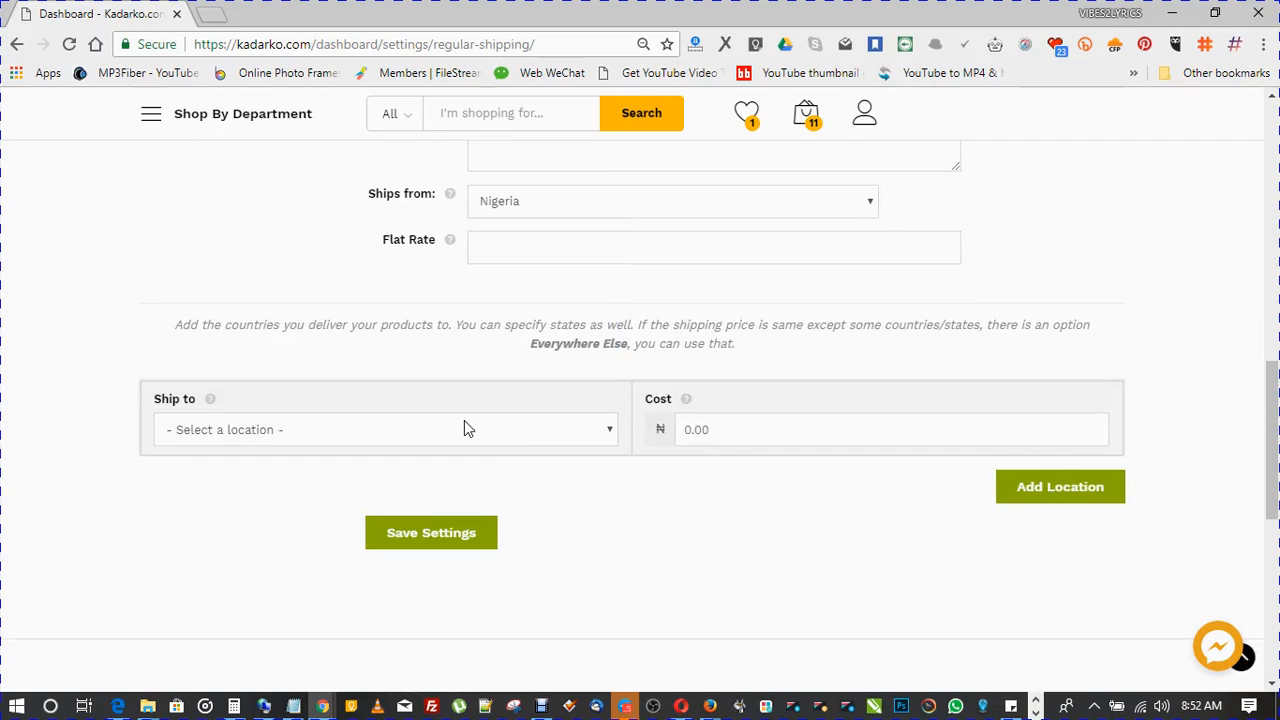
pyautogui.press('n')
pyautogui.press('i')
pyautogui.press('g')
pyautogui.press('Down')
pyautogui.press('Up')
pyautogui.click(770, 429)
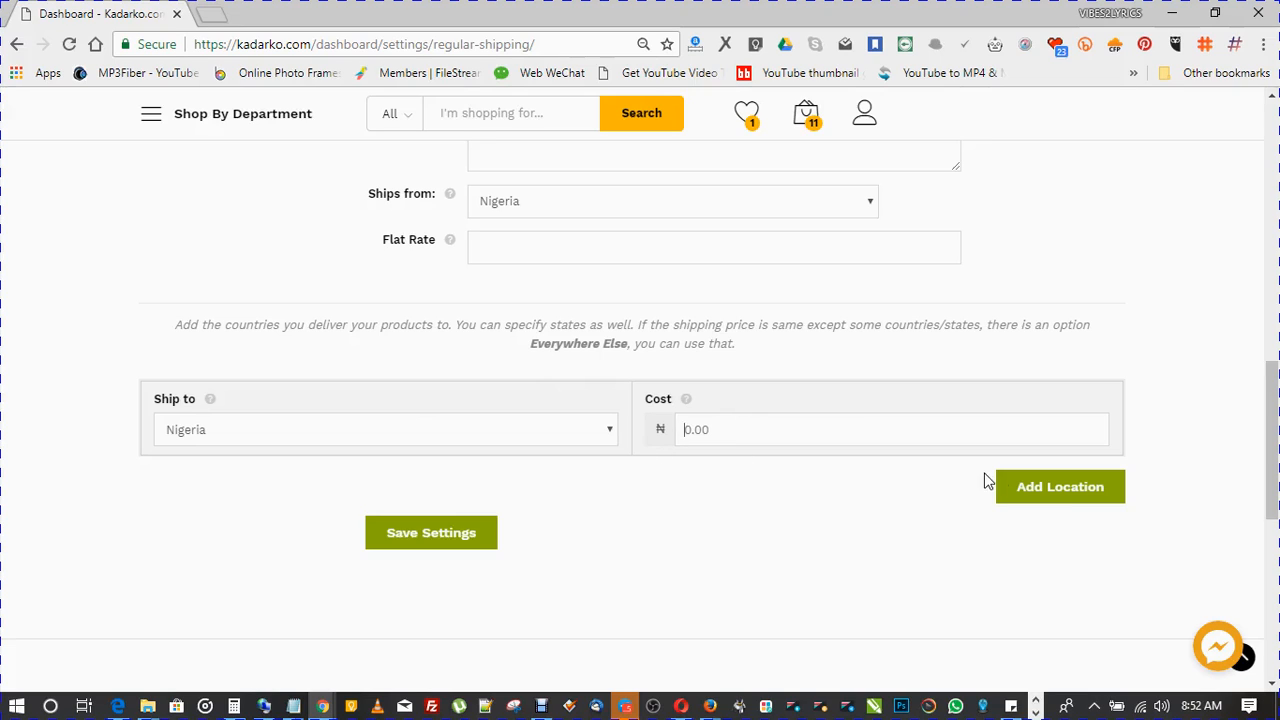
pyautogui.click(1037, 494)
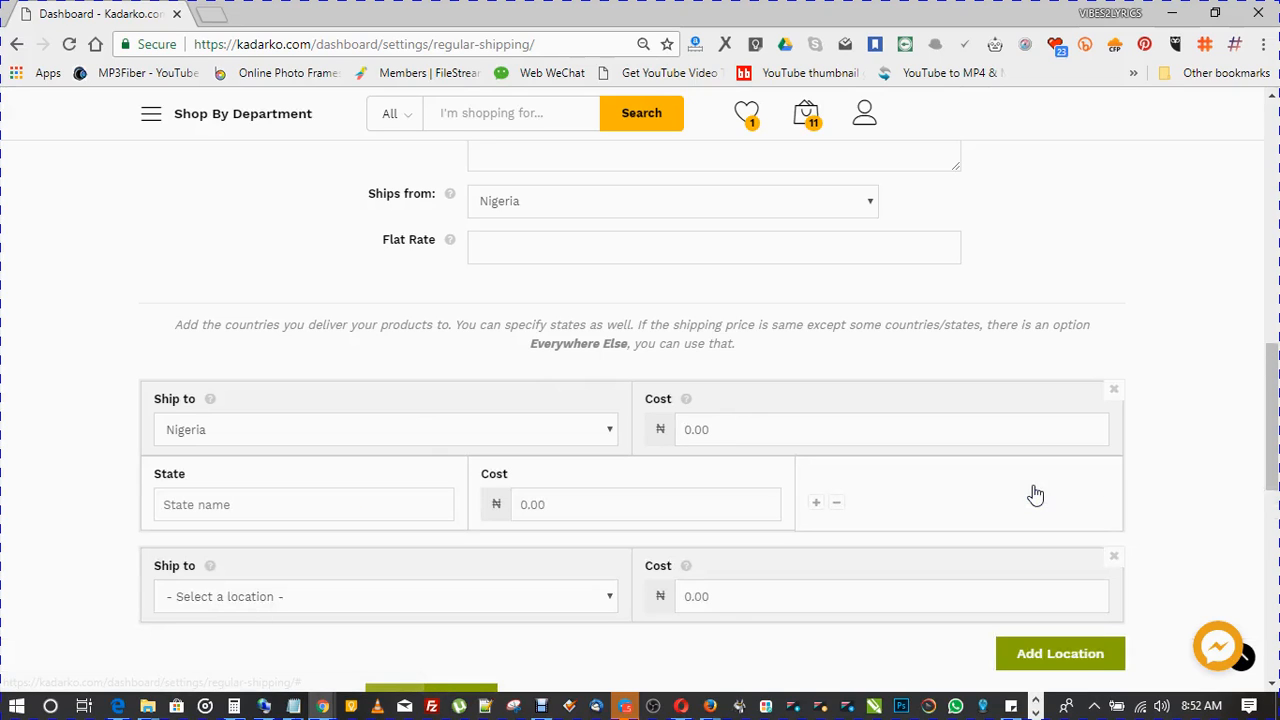
pyautogui.click(1112, 556)
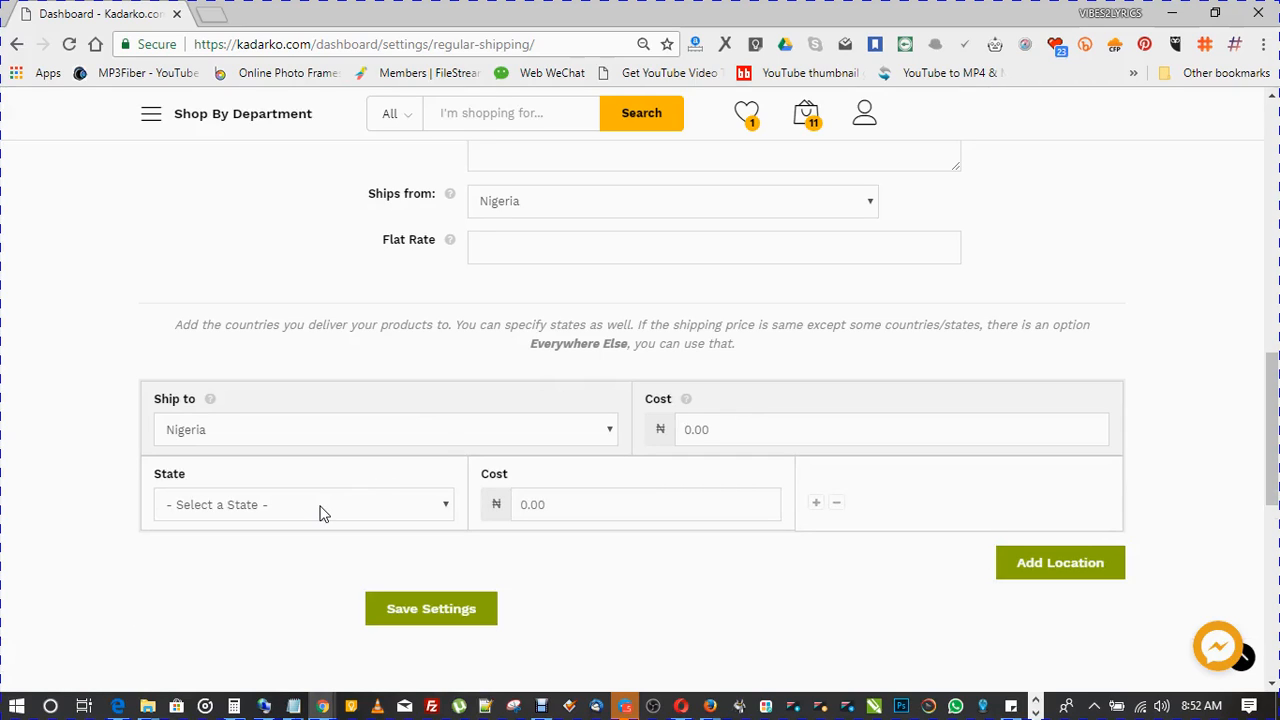
pyautogui.click(320, 510)
pyautogui.click(320, 507)
pyautogui.write('30000')
pyautogui.press('BackSpace')
pyautogui.hotkey('ctrl', 'a')
pyautogui.press('BackSpace')
# Choose Lagos as the state under the Nigeria location and set its shipping cost to 1000
pyautogui.click(376, 505)
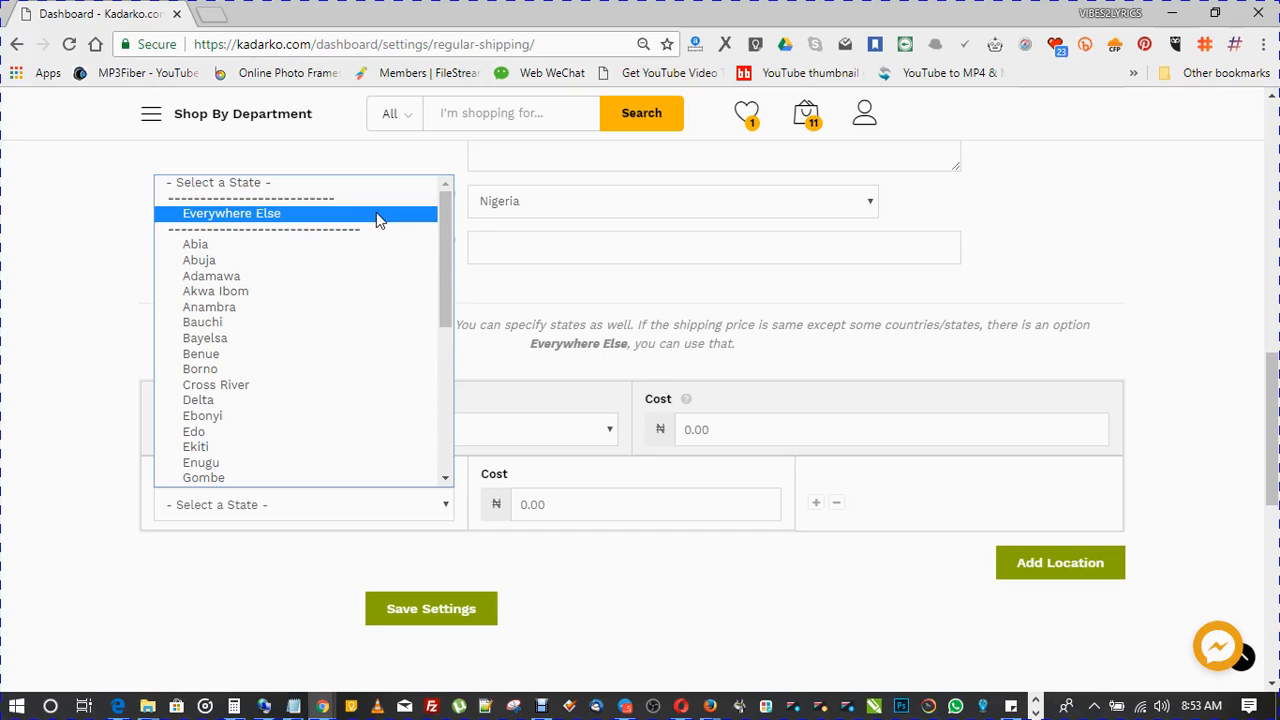
pyautogui.moveTo(444, 249); pyautogui.dragTo(438, 403)
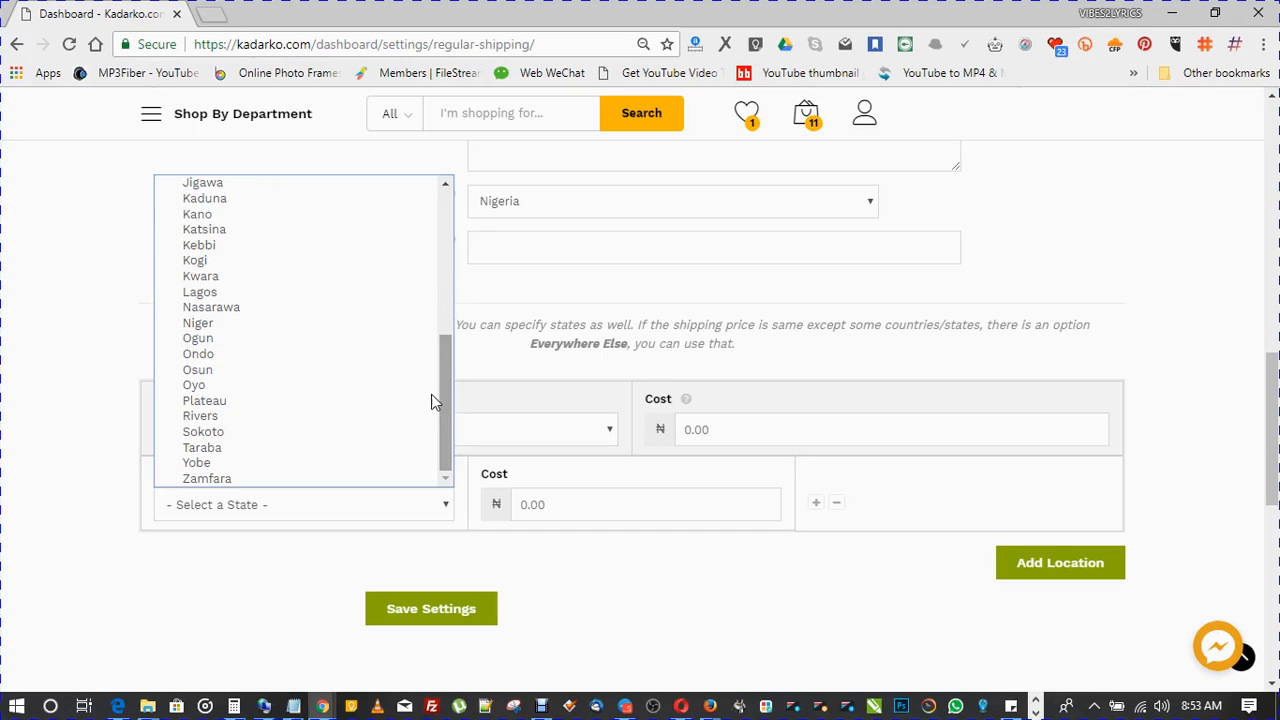
pyautogui.click(308, 259)
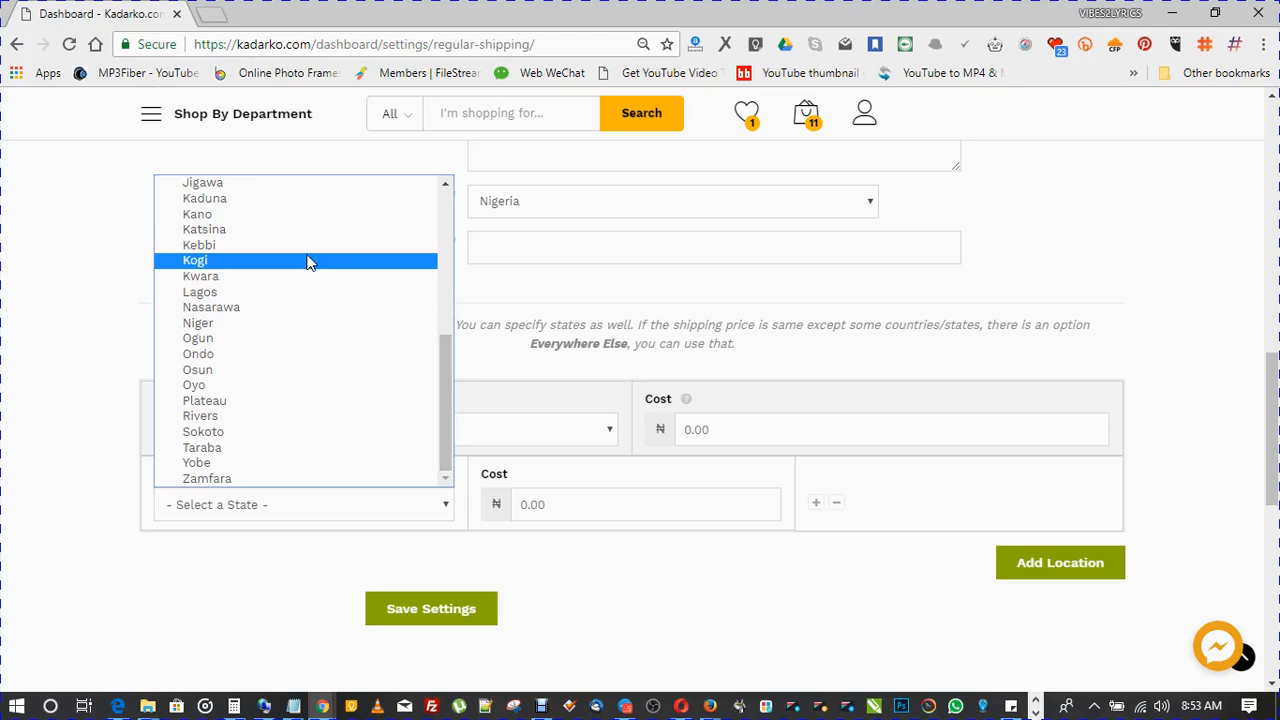
pyautogui.click(296, 292)
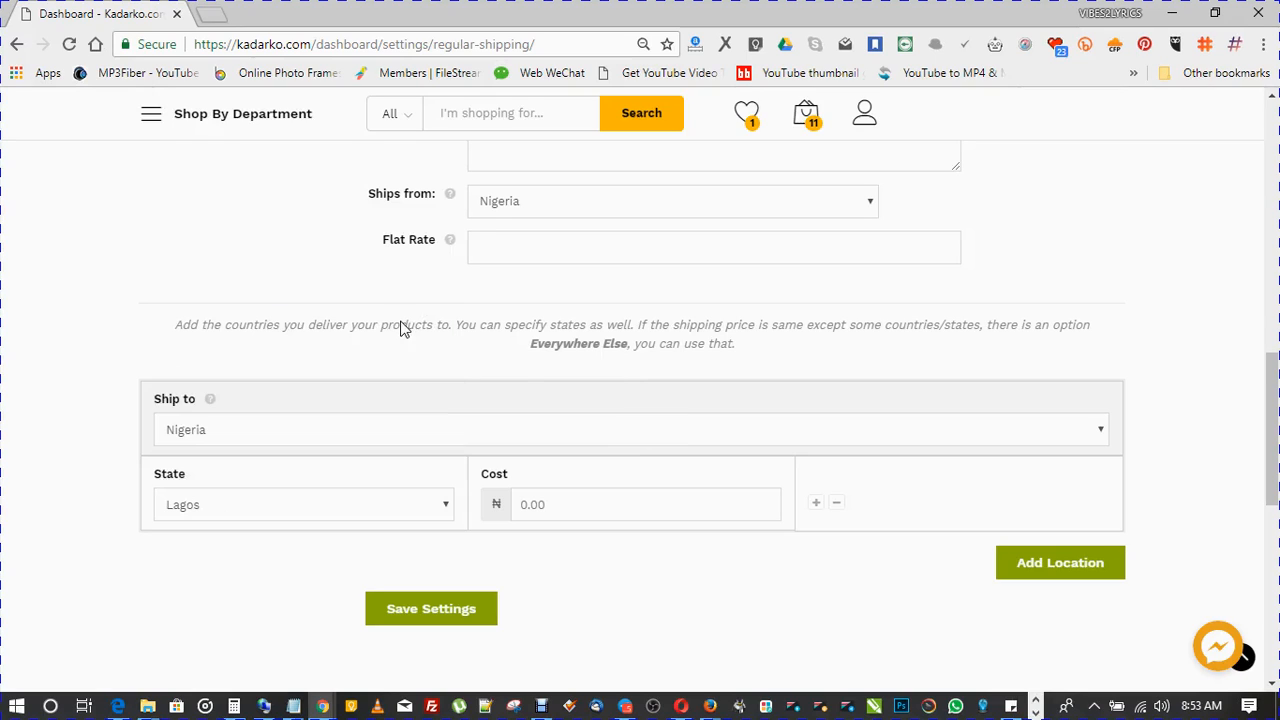
pyautogui.click(540, 500)
pyautogui.write('1000')
# Add a second state entry under Nigeria for Everywhere Else with a shipping cost of 2000
pyautogui.click(816, 504)
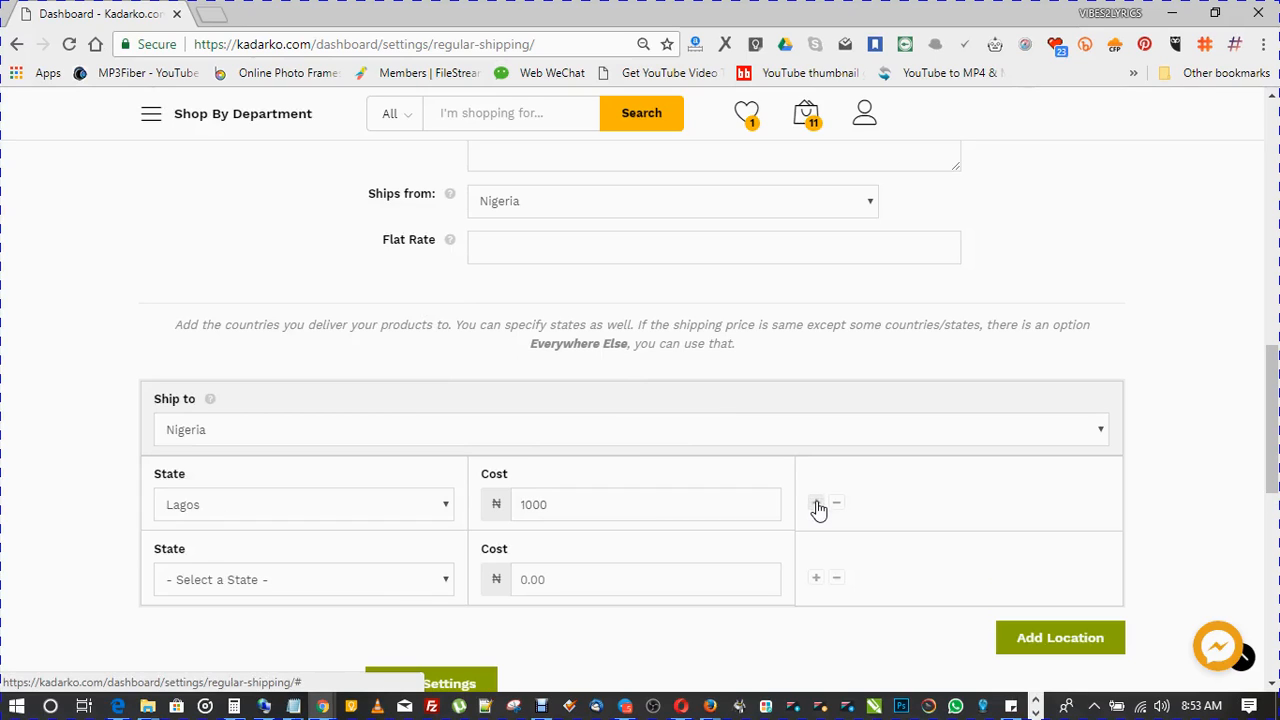
pyautogui.click(333, 580)
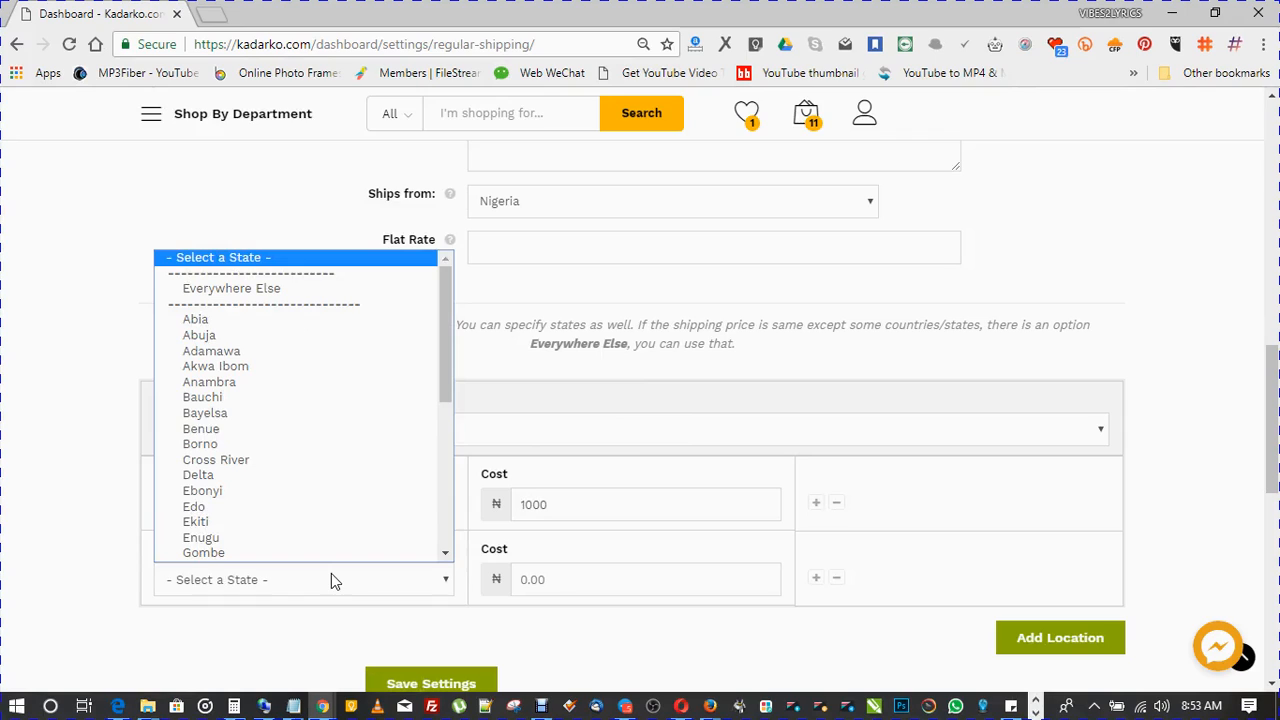
pyautogui.click(315, 288)
pyautogui.click(560, 580)
pyautogui.write('2000')
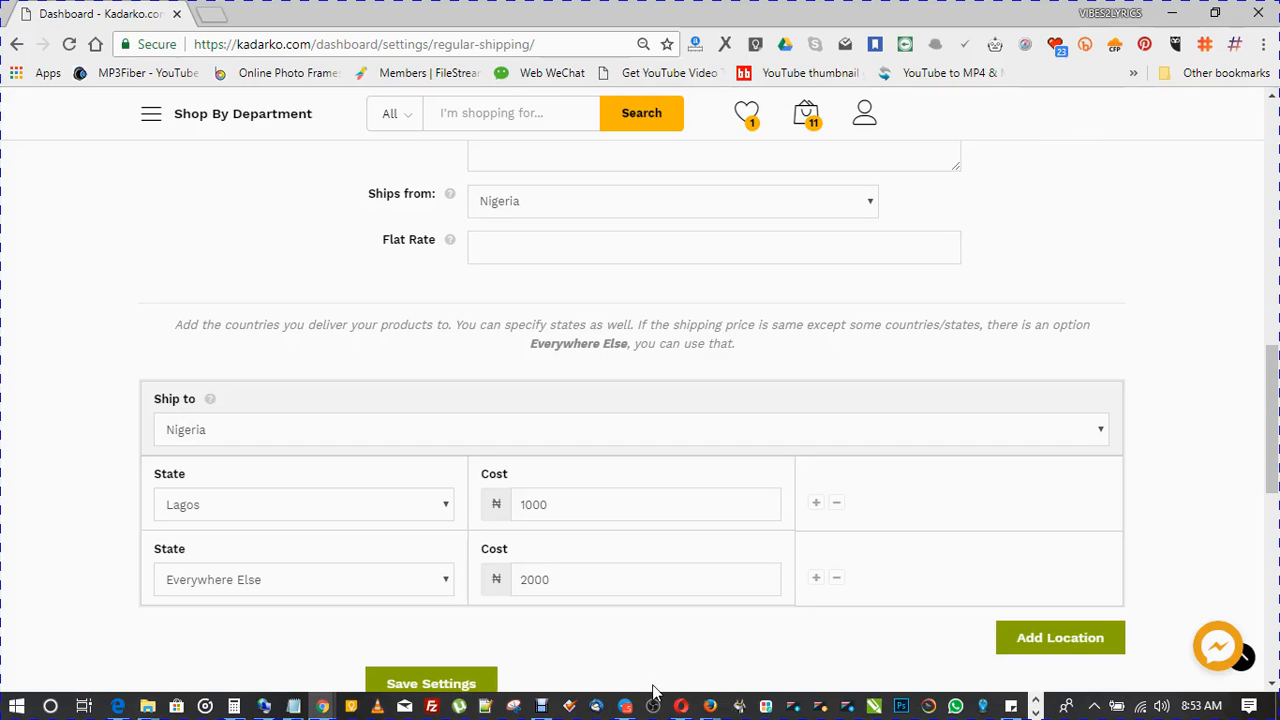
# Change the Ship to location from Nigeria to South Africa and remove the Lagos state entry
pyautogui.moveTo(1272, 440); pyautogui.dragTo(1274, 457)
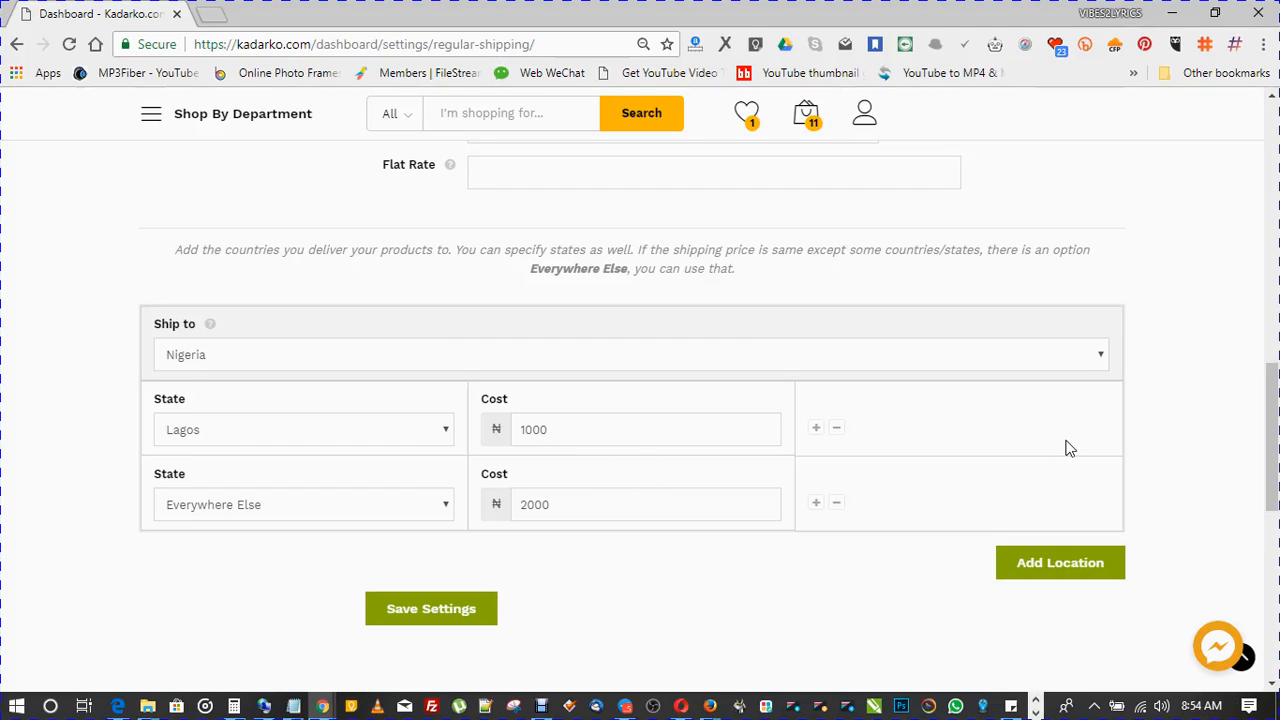
pyautogui.moveTo(1274, 418); pyautogui.dragTo(1275, 368)
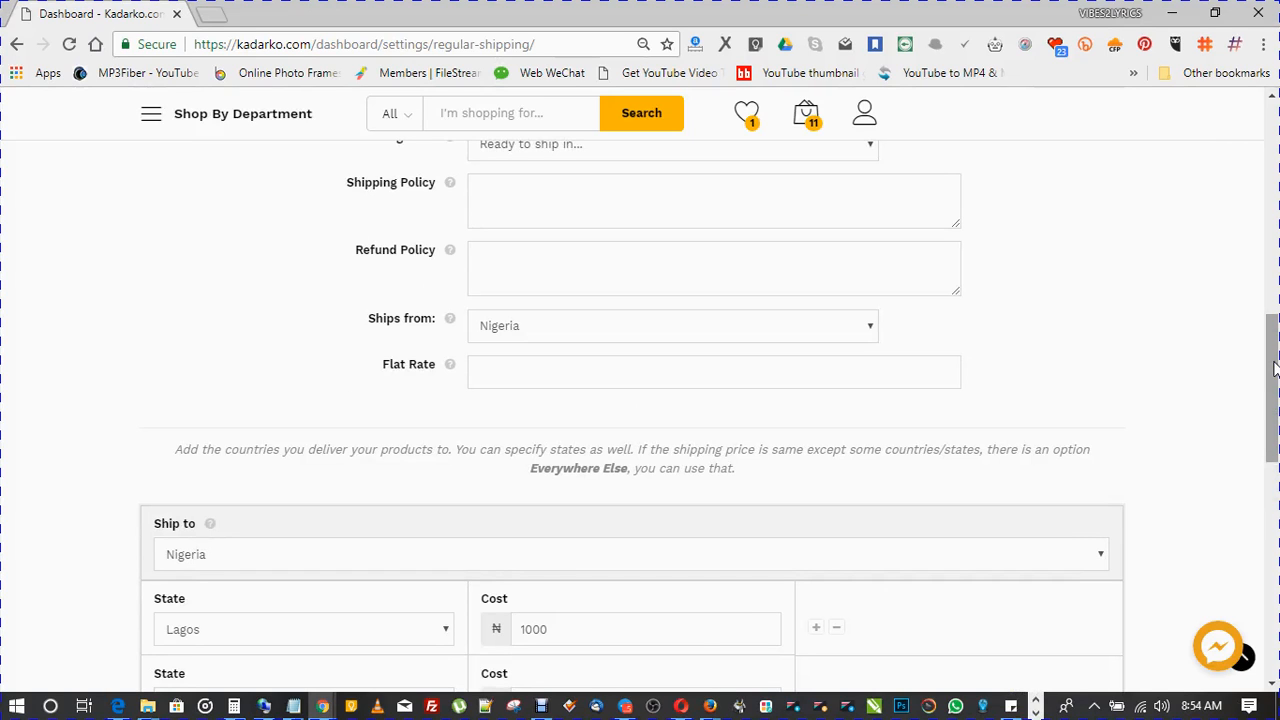
pyautogui.scroll(-2, 700, 540)
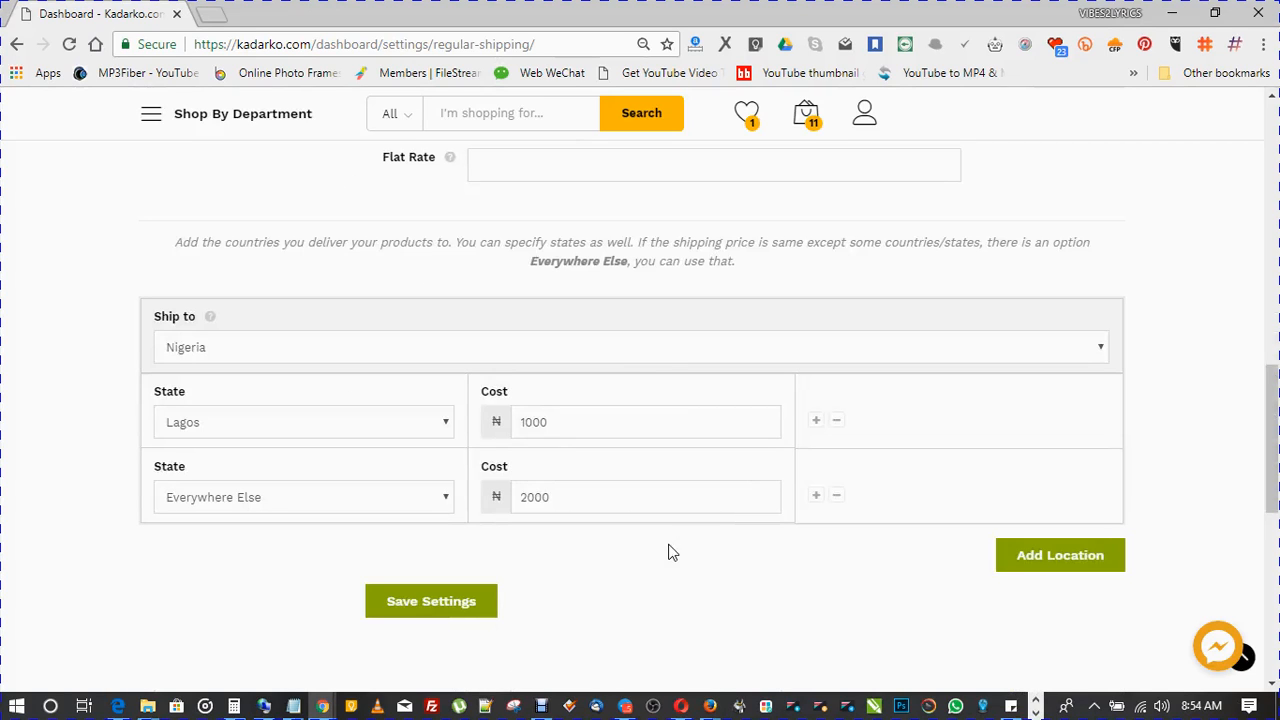
pyautogui.click(630, 350)
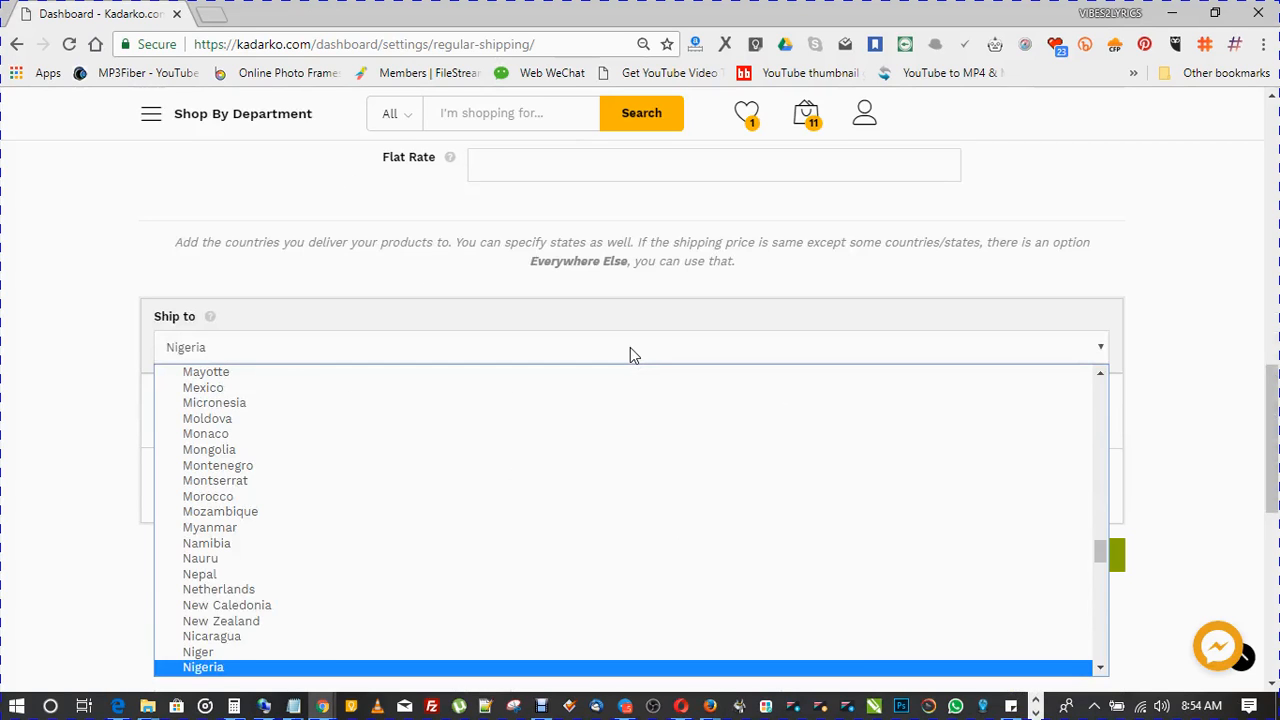
pyautogui.write('sou')
pyautogui.press('Return')
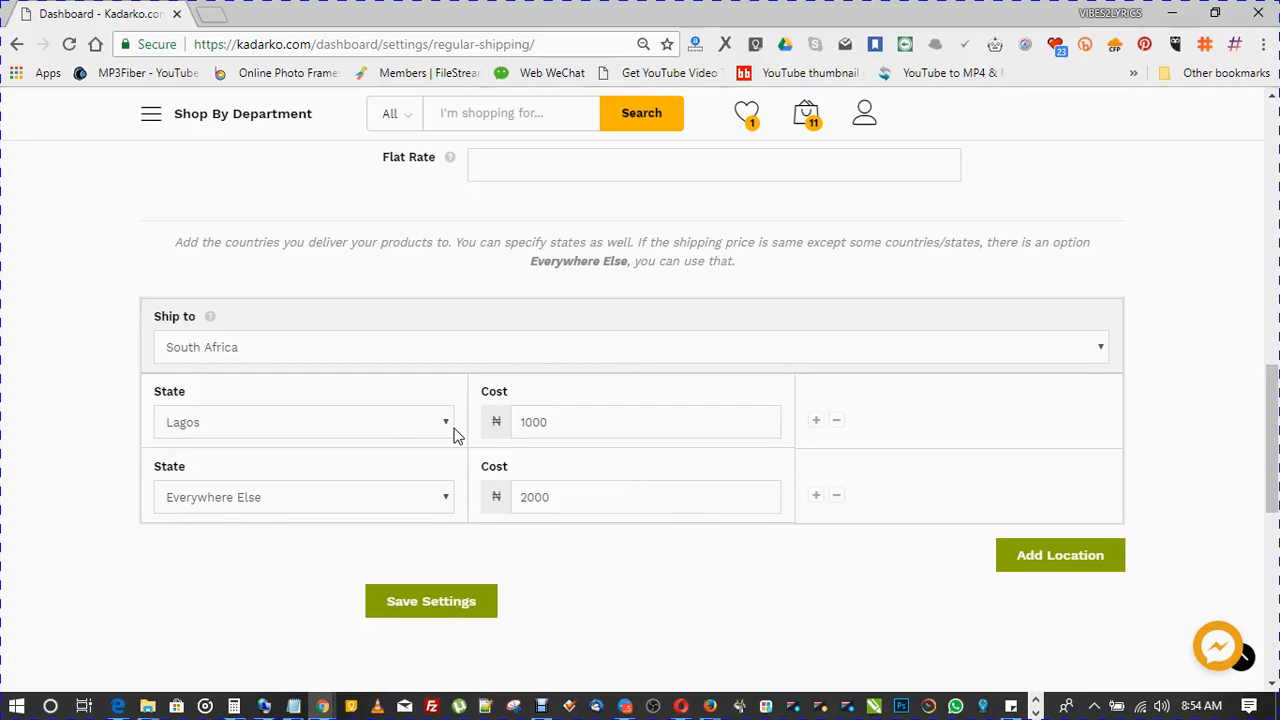
pyautogui.click(416, 421)
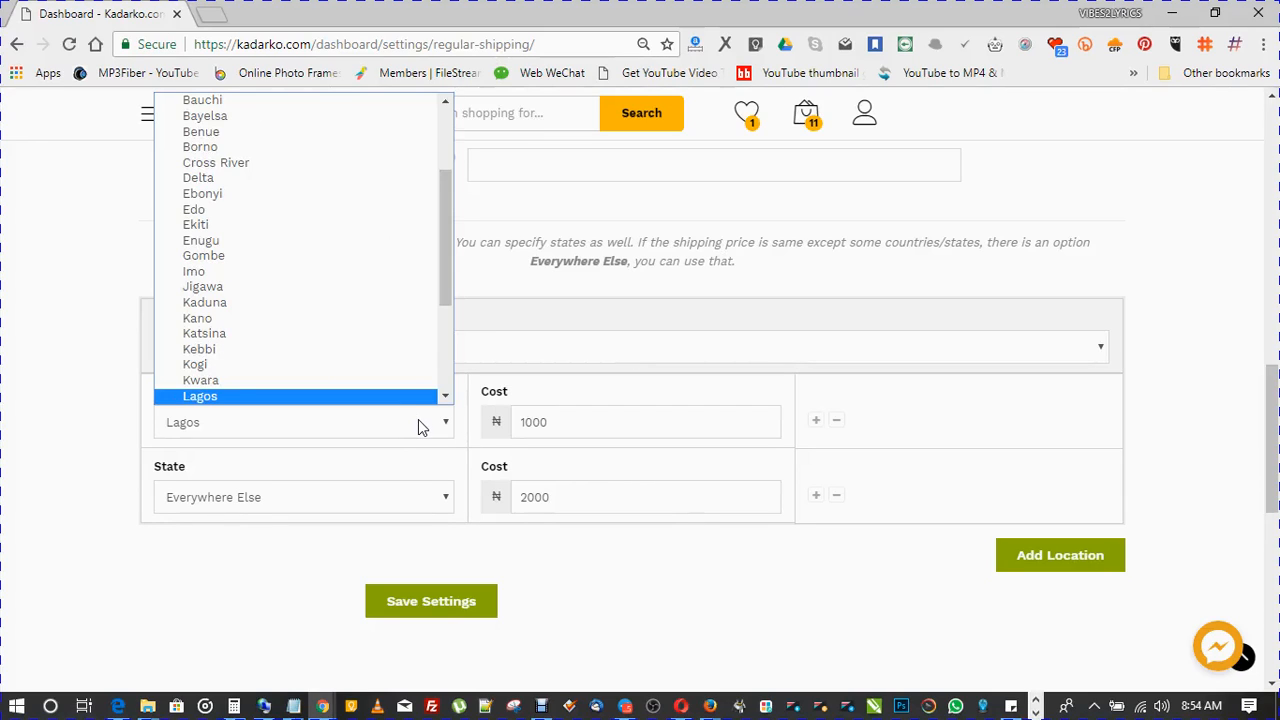
pyautogui.click(418, 419)
pyautogui.click(838, 421)
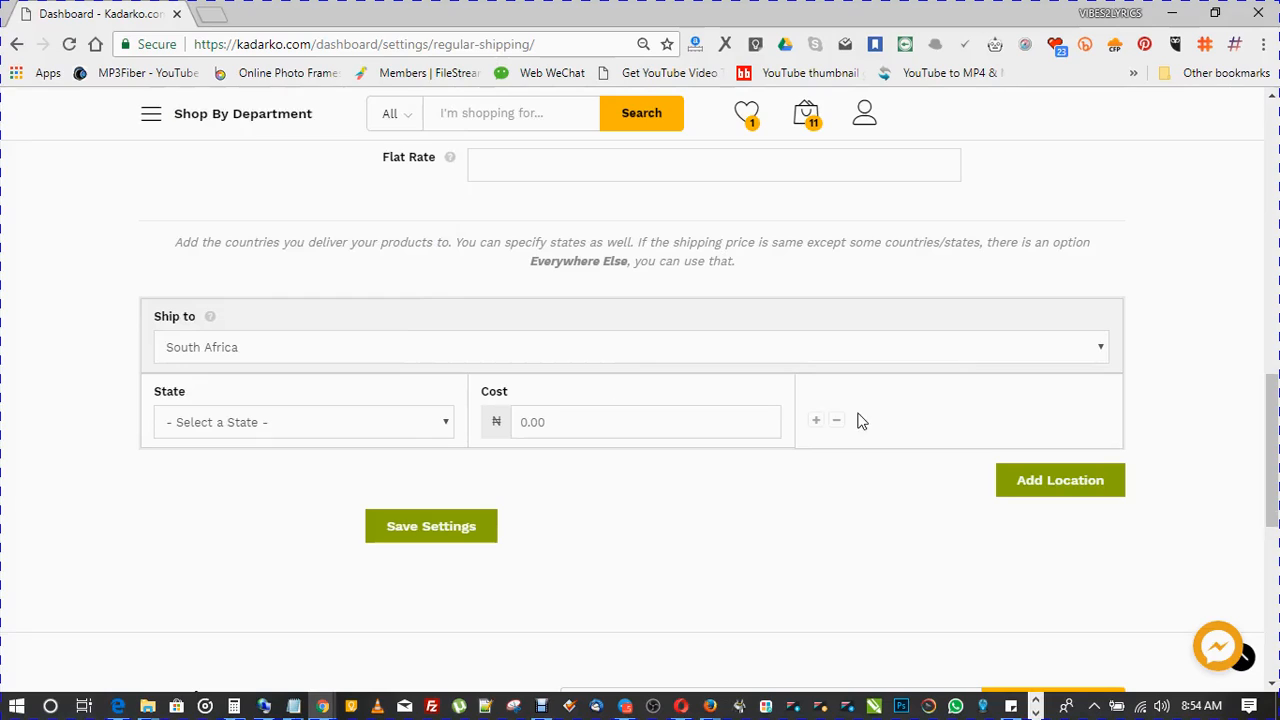
# Choose Western Cape as the South African state and set its shipping cost to 5000
pyautogui.click(405, 421)
pyautogui.press('Down')
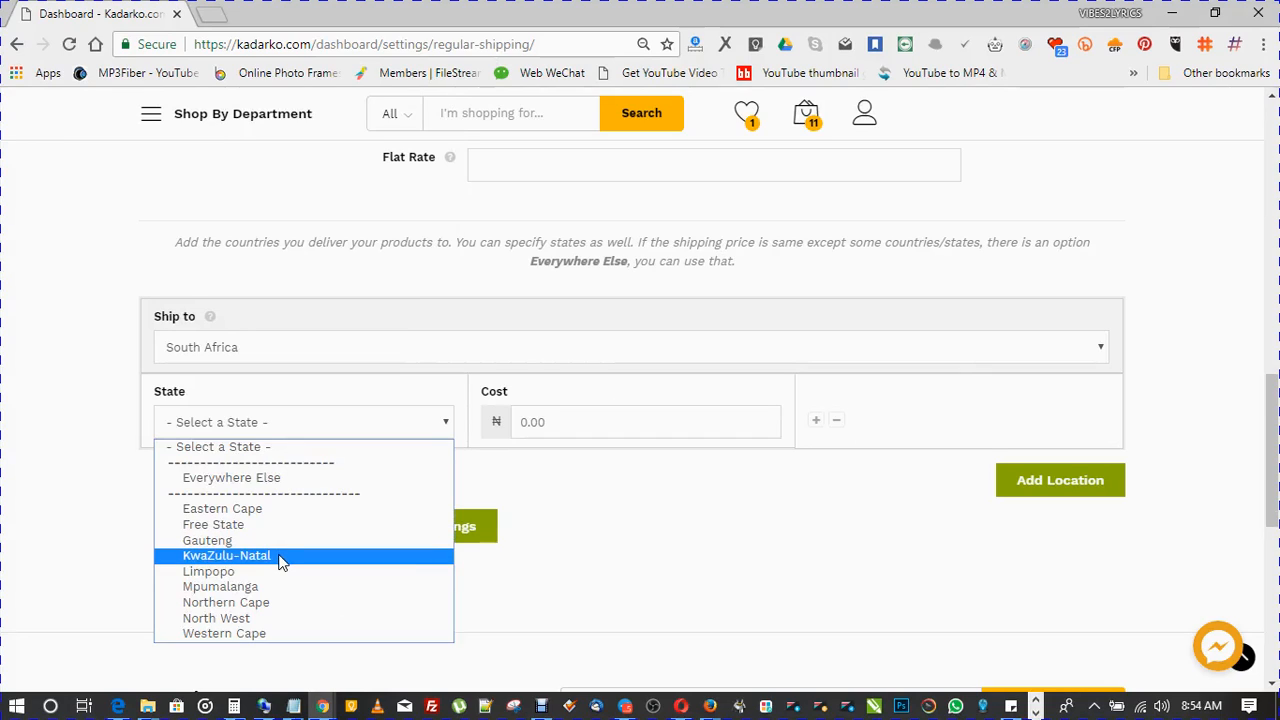
pyautogui.click(285, 634)
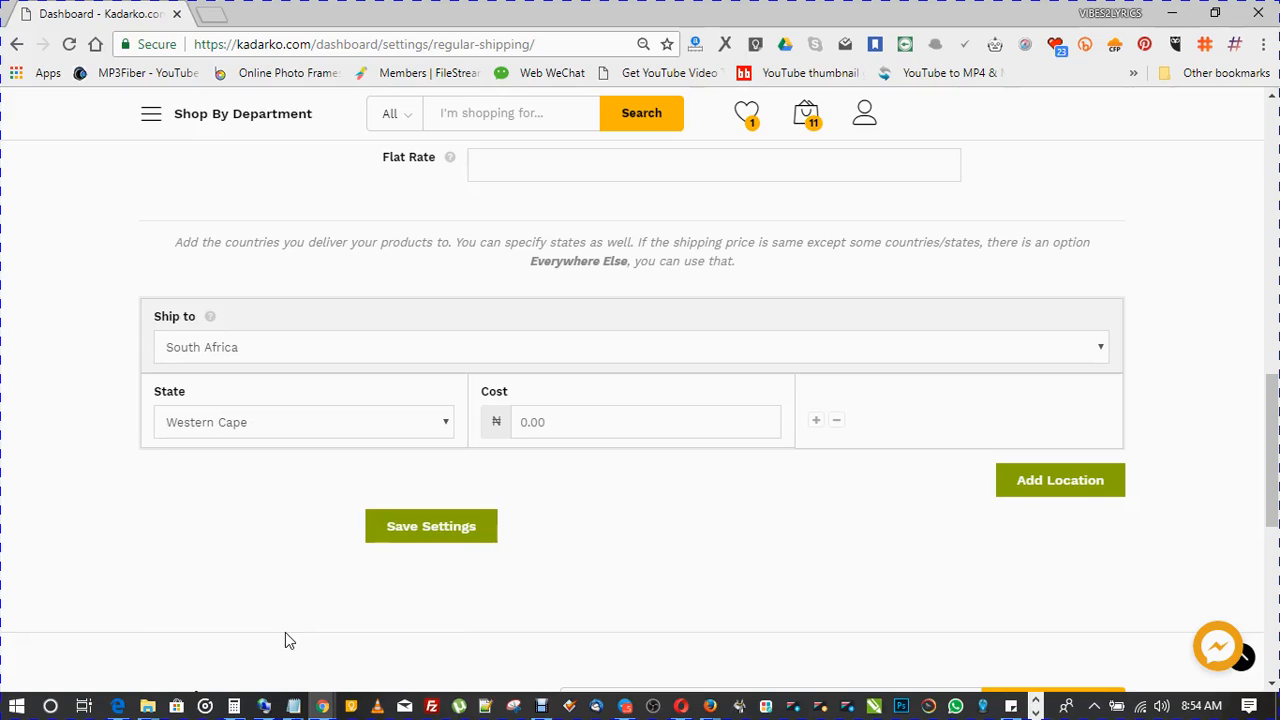
pyautogui.write('5000')
# Add a second state entry under South Africa for Everywhere Else with a shipping cost of 8000
pyautogui.click(817, 421)
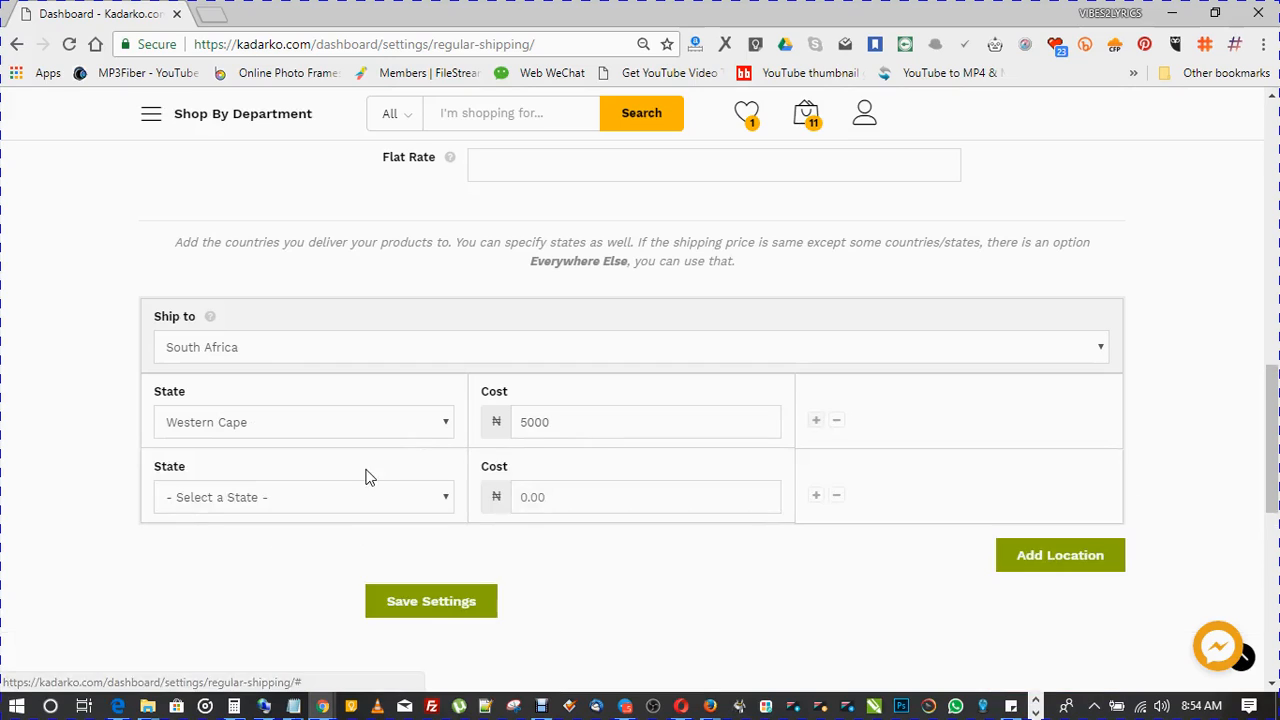
pyautogui.click(349, 497)
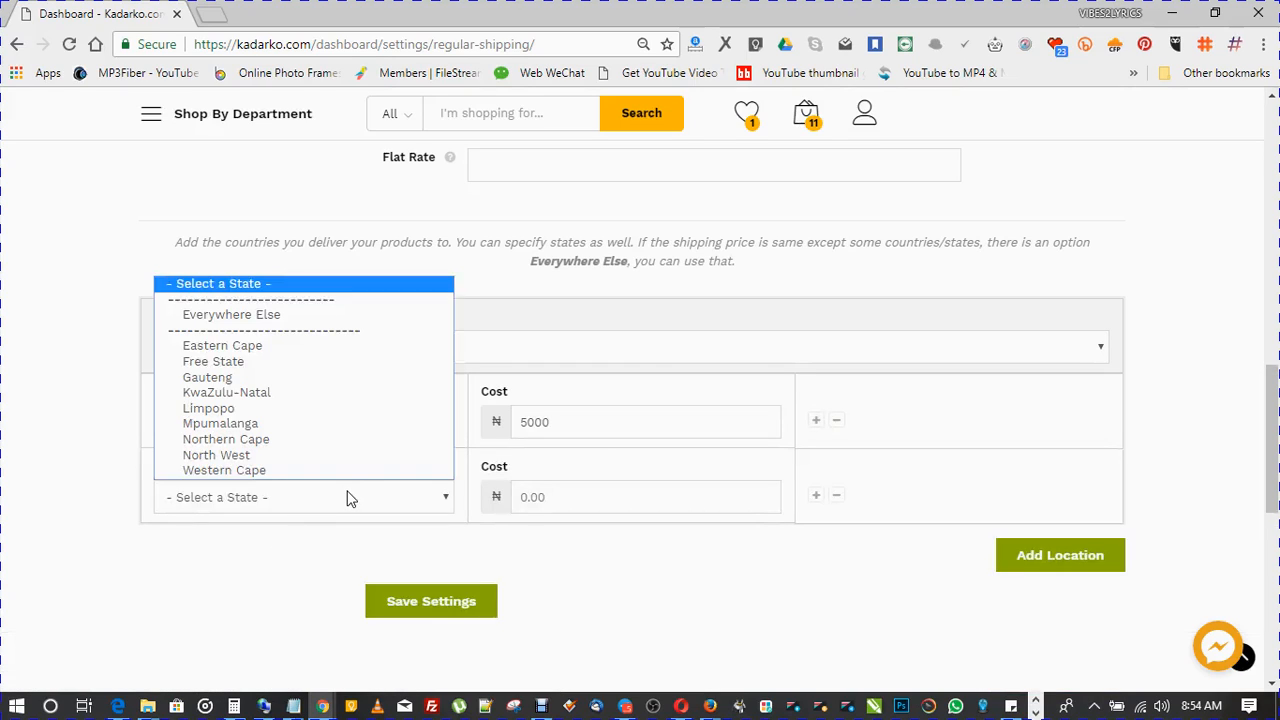
pyautogui.click(350, 316)
pyautogui.click(568, 494)
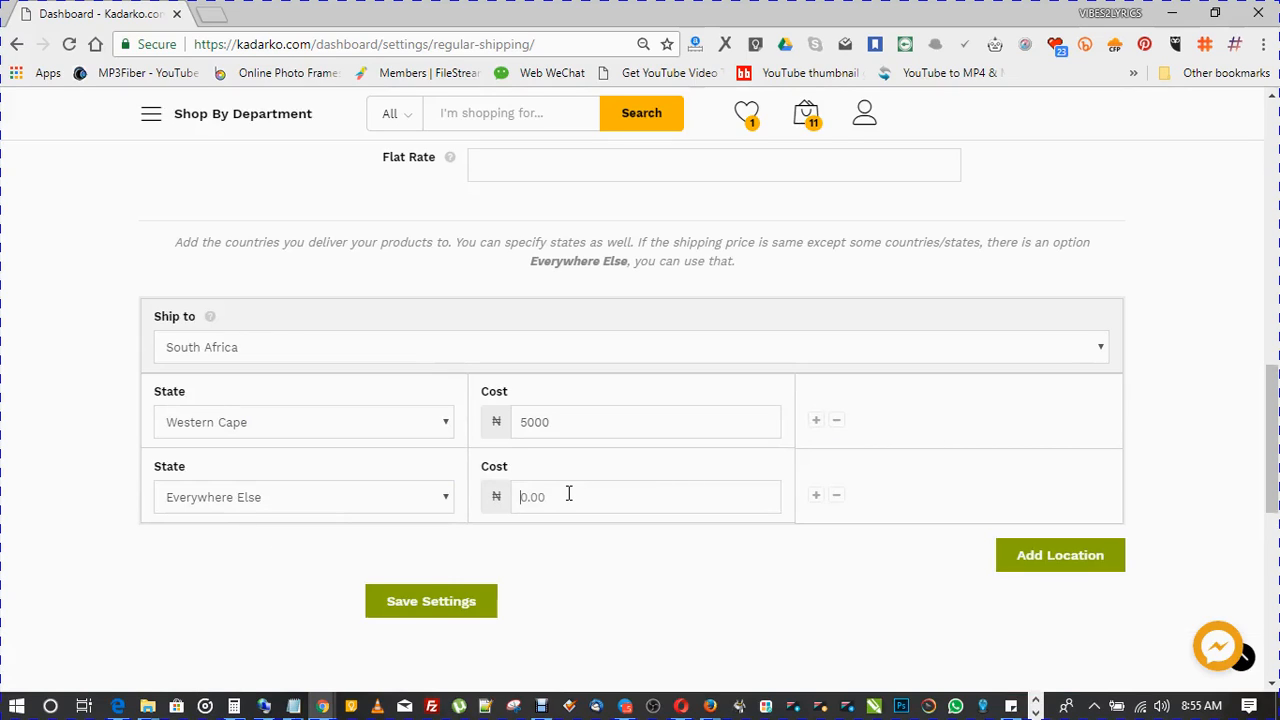
pyautogui.write('8000')
# Add a second Ship to location for Nigeria, and add and remove one more blank location
pyautogui.click(1052, 558)
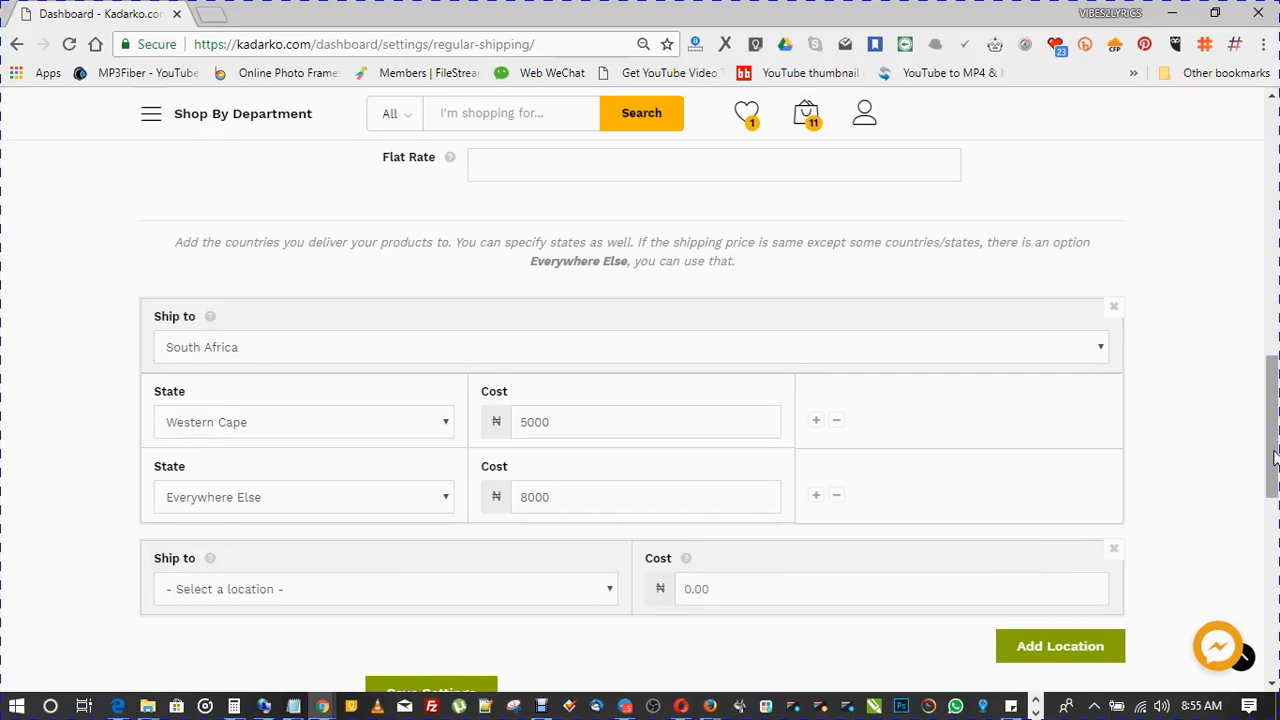
pyautogui.scroll(-2, 1274, 457)
pyautogui.click(540, 419)
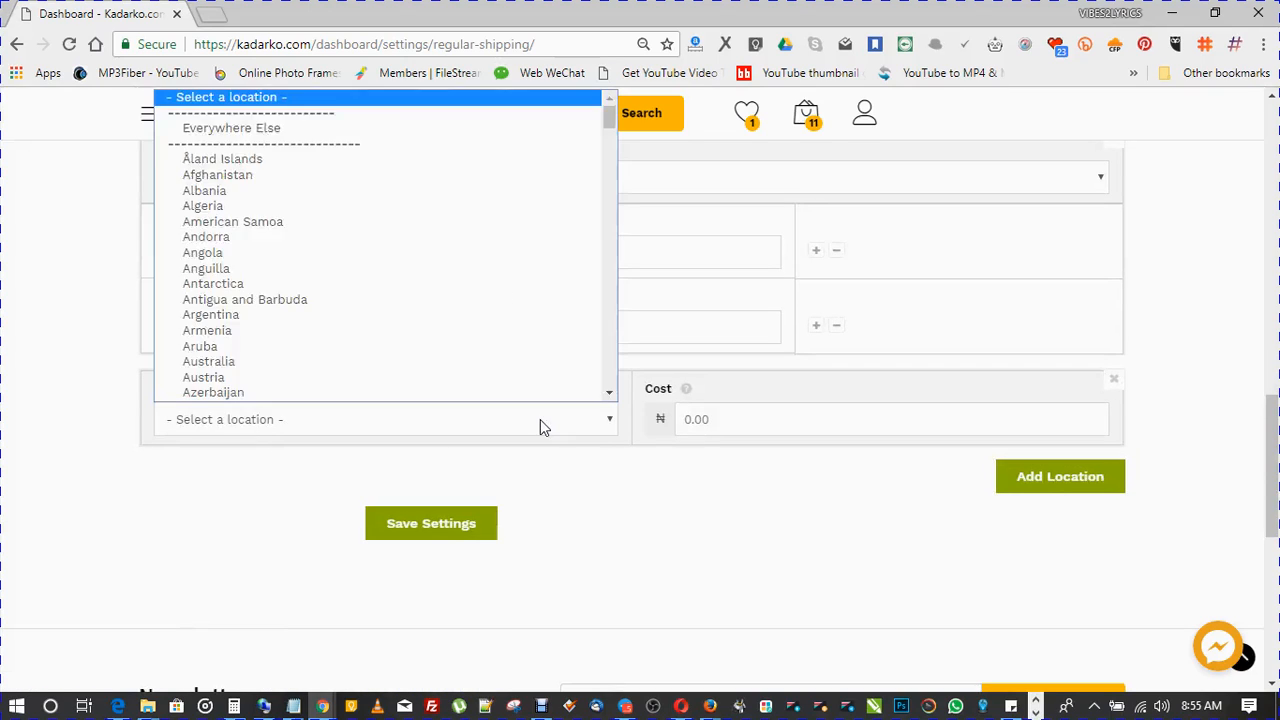
pyautogui.write('nigeria')
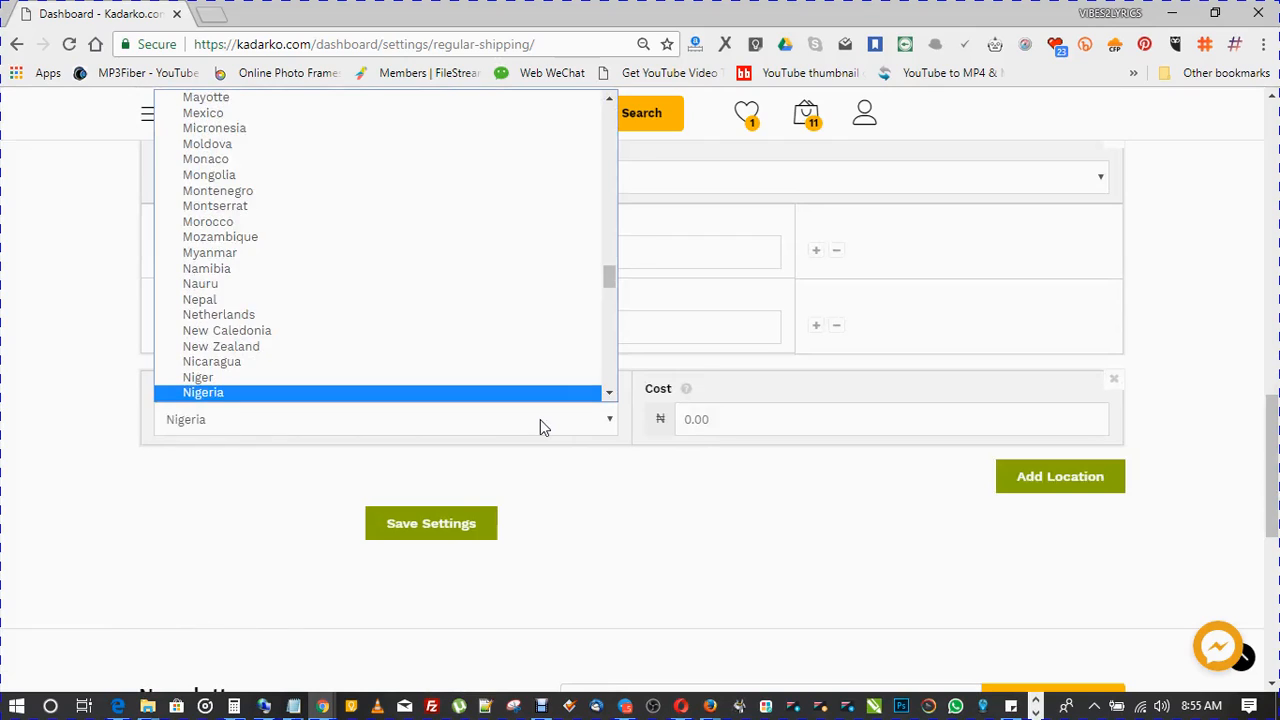
pyautogui.press('Return')
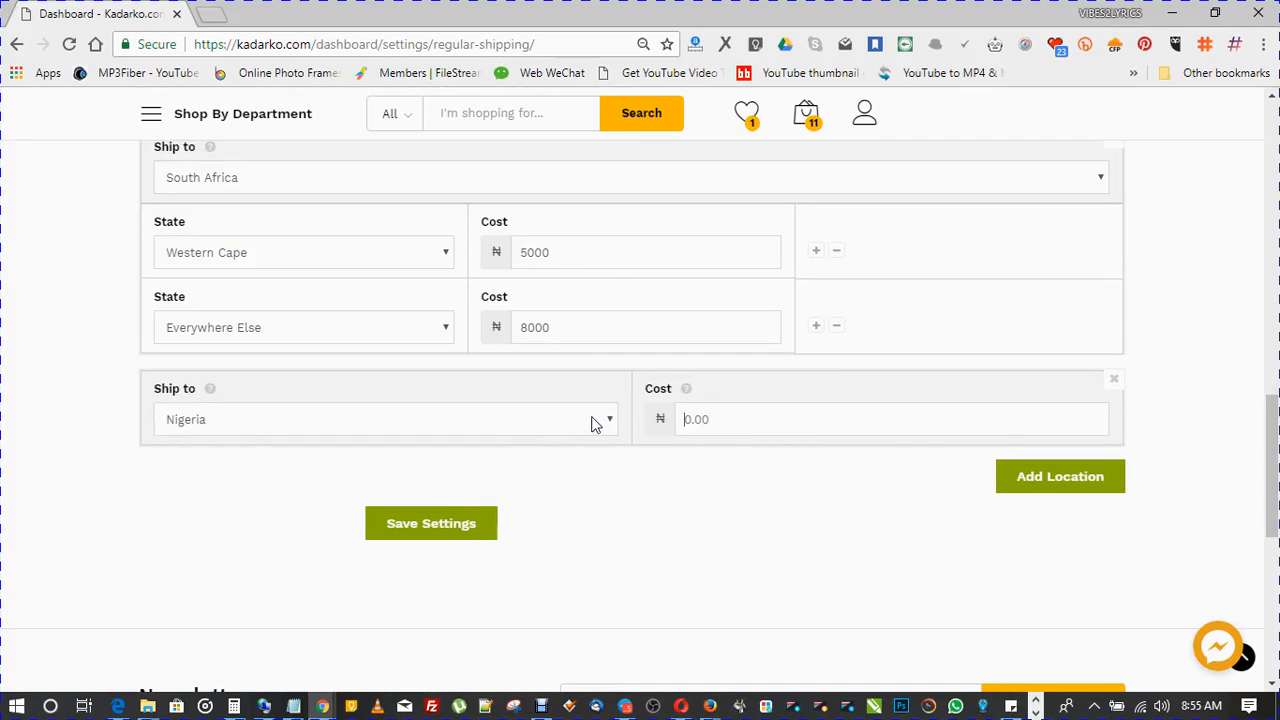
pyautogui.click(1046, 484)
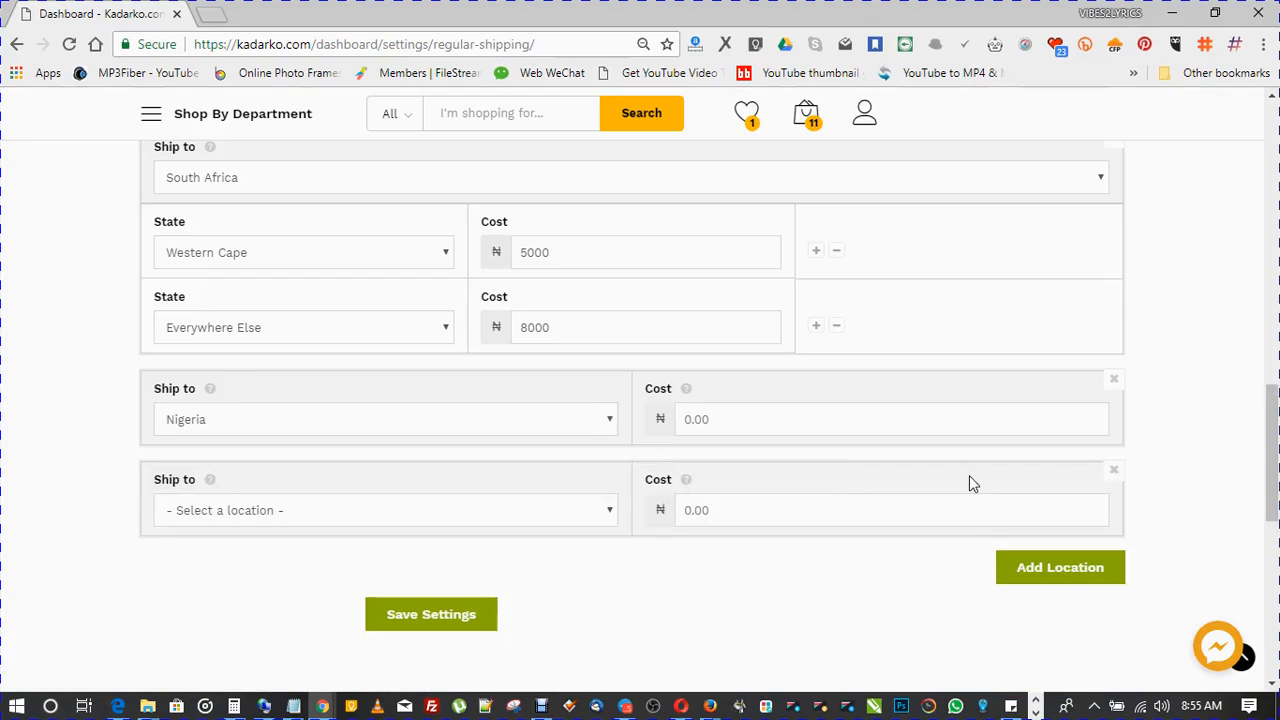
pyautogui.click(1113, 469)
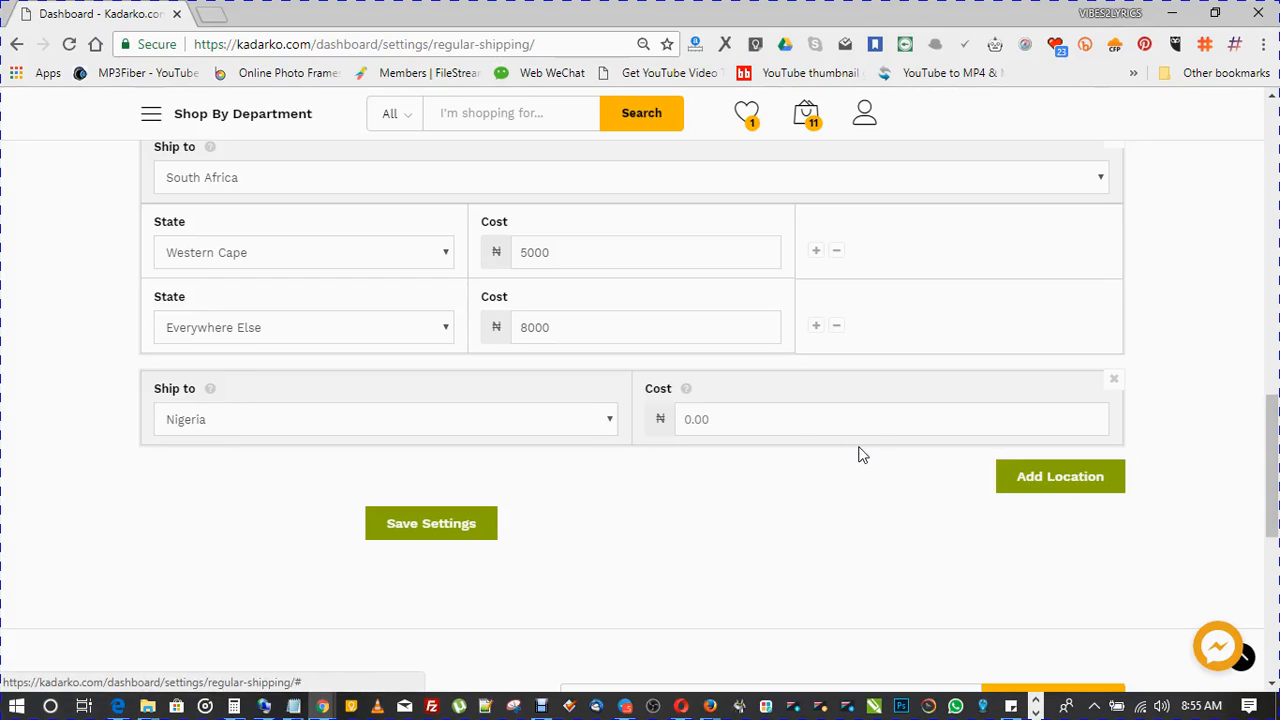
pyautogui.click(593, 419)
pyautogui.click(593, 419)
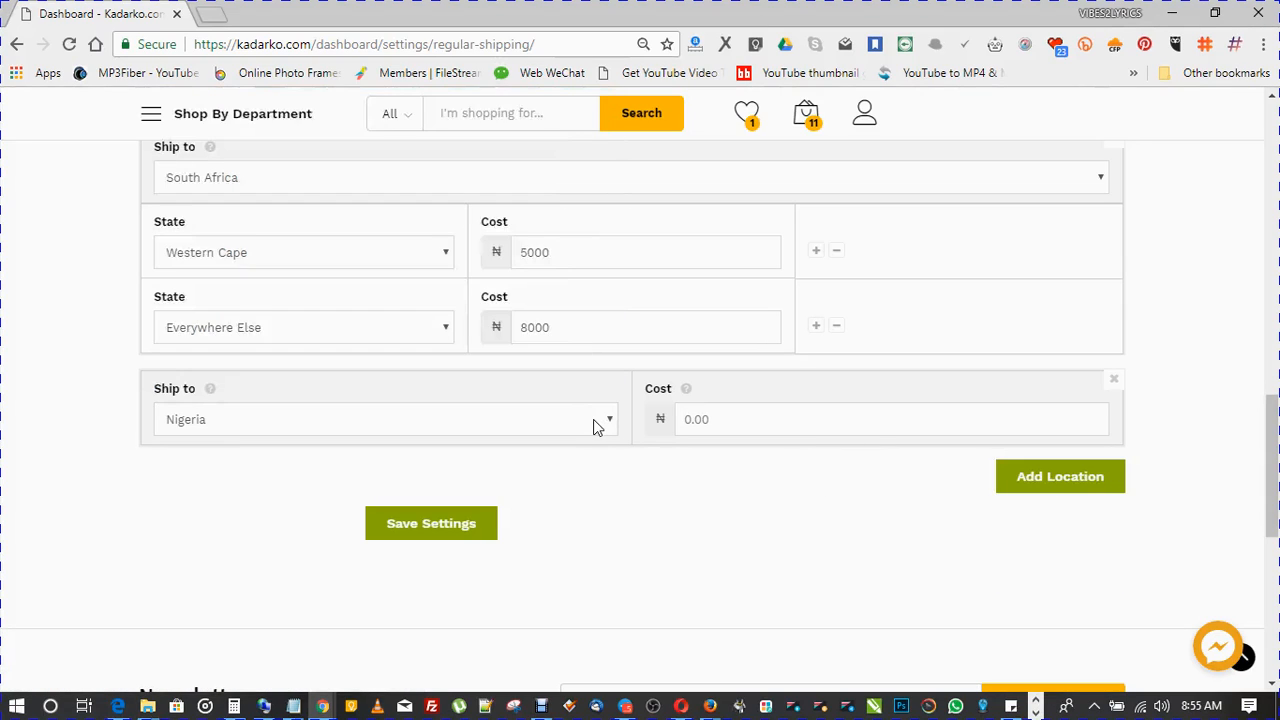
pyautogui.click(763, 425)
pyautogui.write('4')
pyautogui.press('BackSpace')
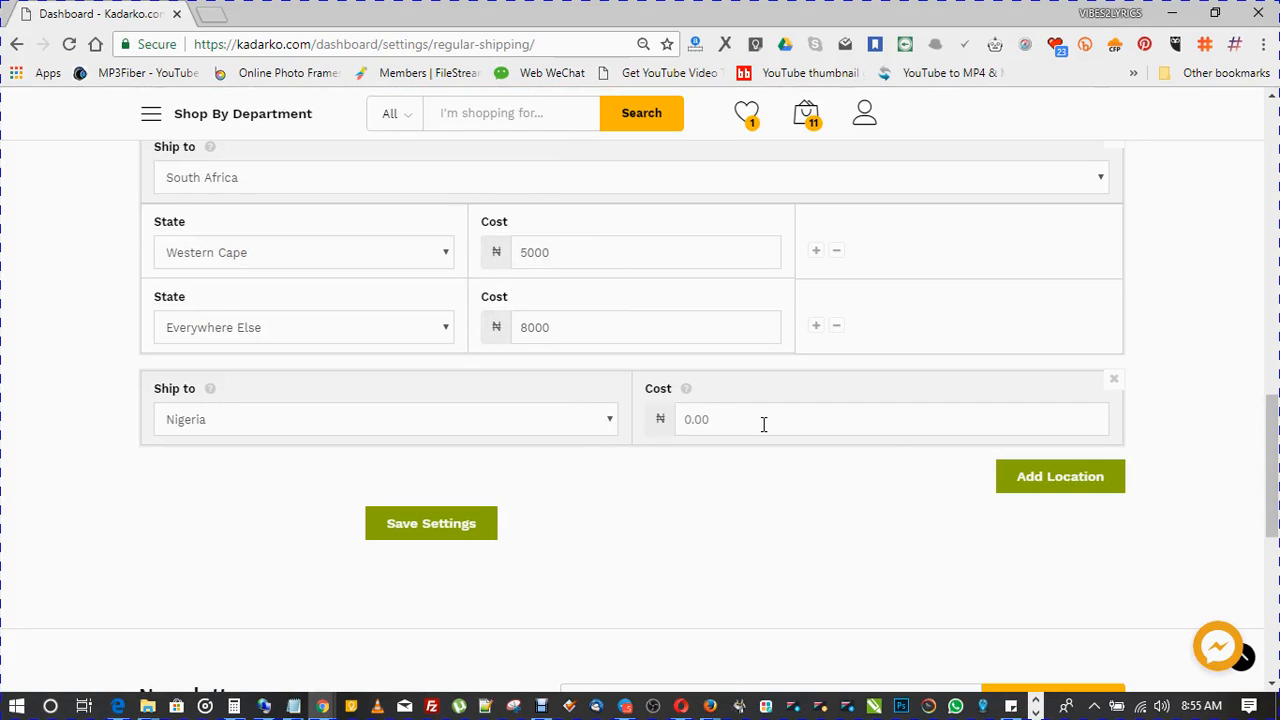
pyautogui.click(1037, 493)
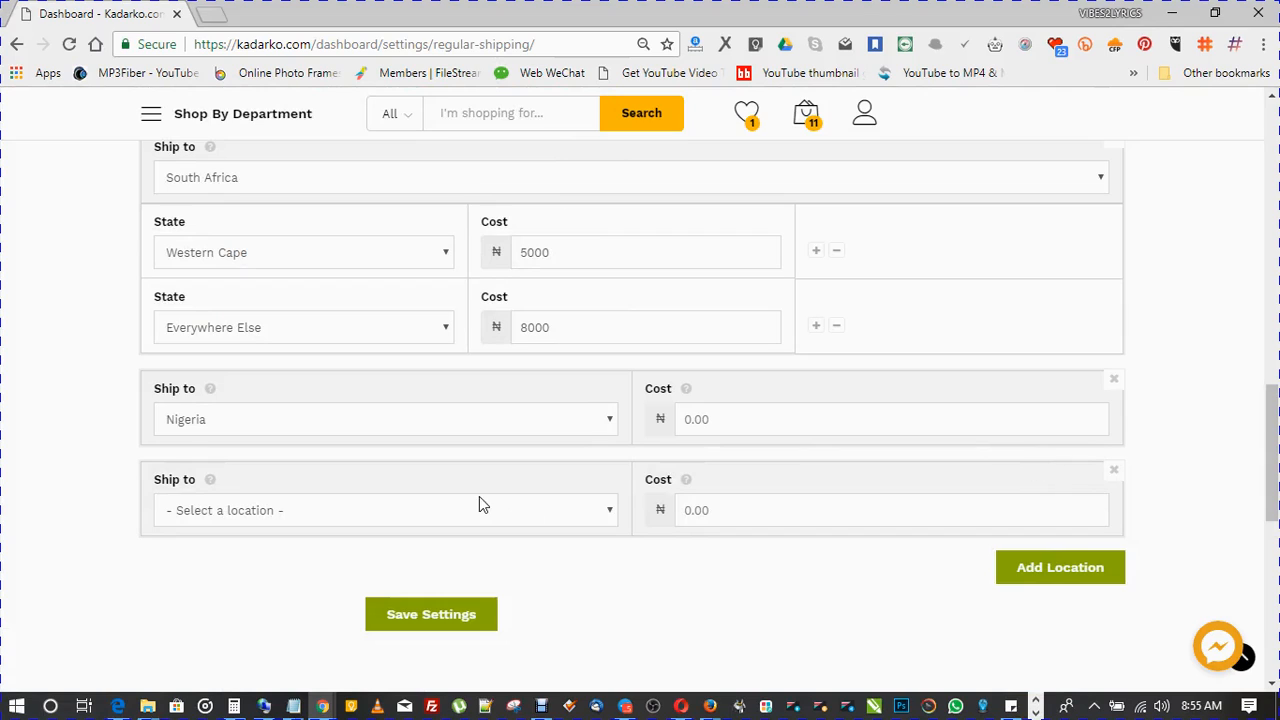
pyautogui.click(391, 518)
pyautogui.click(401, 418)
pyautogui.click(1113, 470)
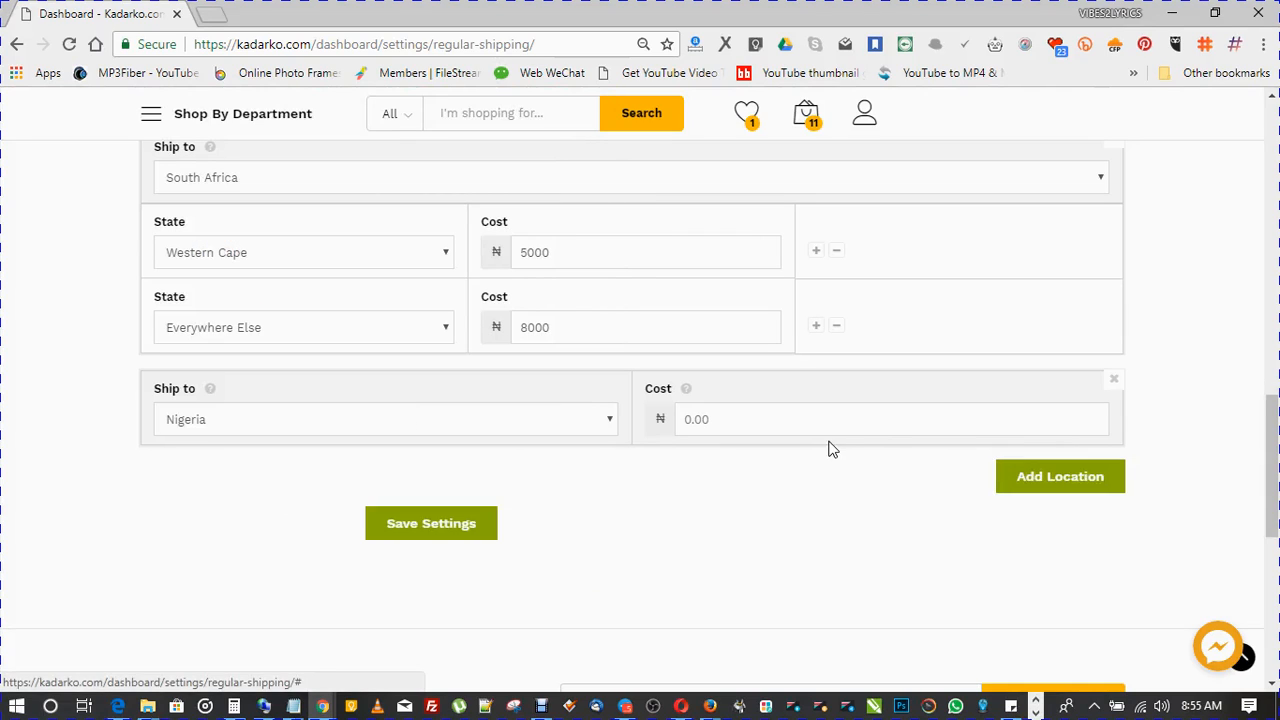
# Choose Lagos as the state under the Nigeria location and set its shipping cost to 1000
pyautogui.click(1094, 476)
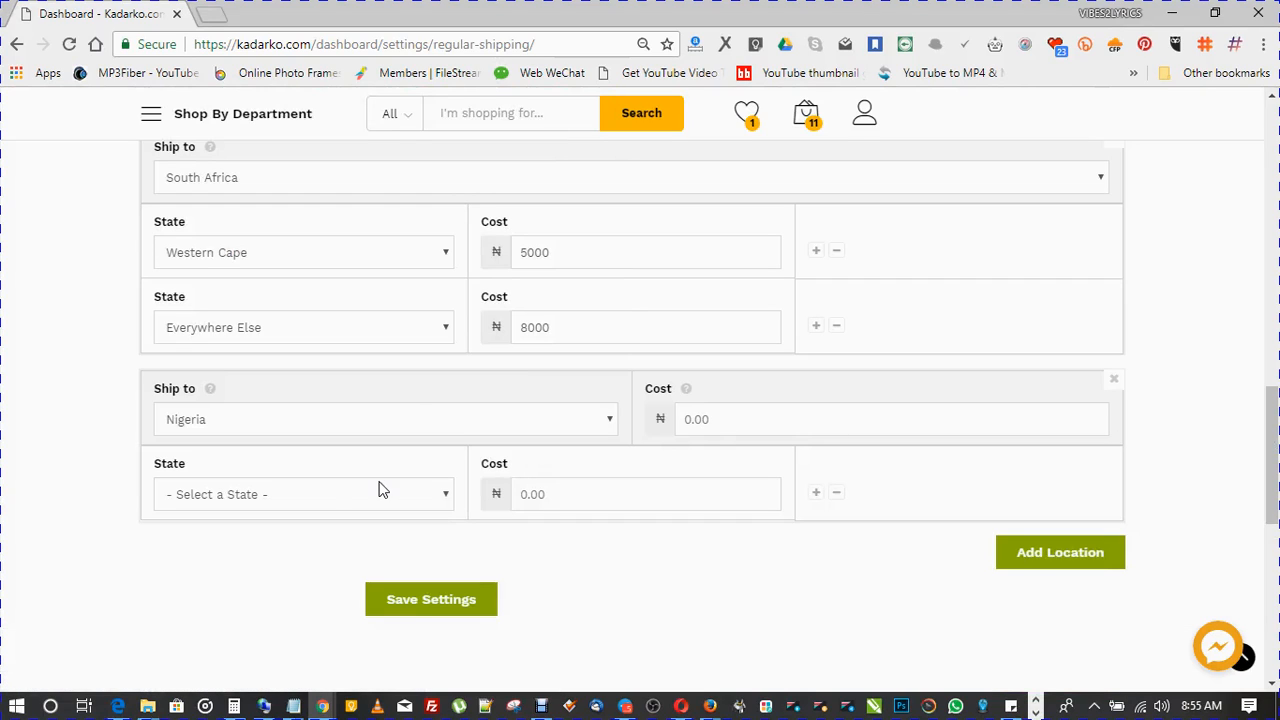
pyautogui.click(348, 496)
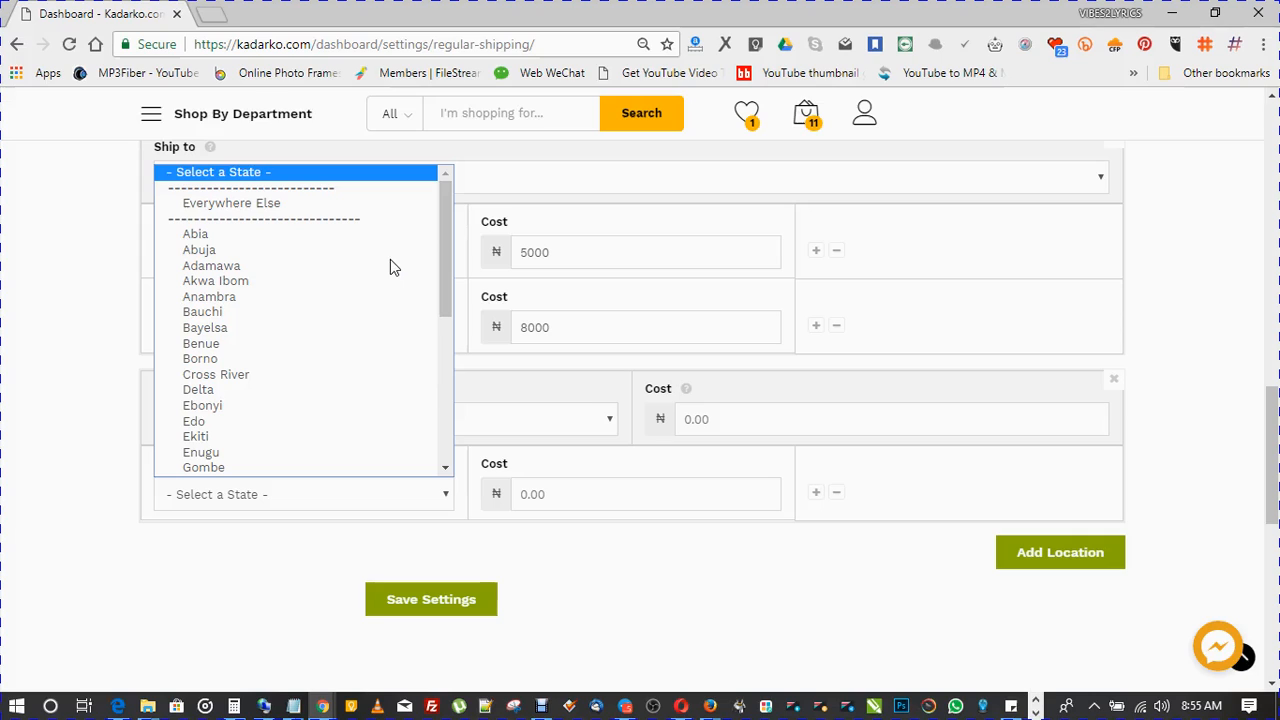
pyautogui.moveTo(444, 251); pyautogui.dragTo(294, 360)
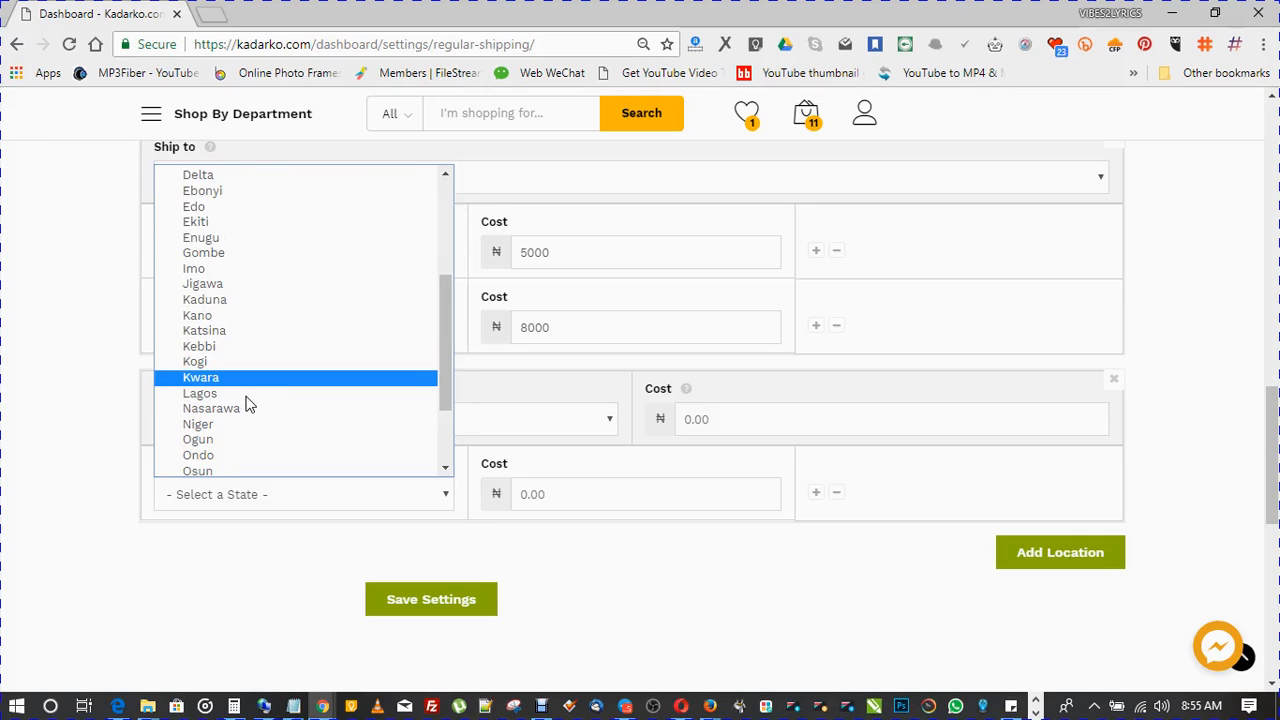
pyautogui.click(275, 395)
pyautogui.click(595, 502)
pyautogui.write('10000')
pyautogui.press('BackSpace')
# Add a second state entry under Nigeria for Everywhere Else with a shipping cost of 25000
pyautogui.click(816, 492)
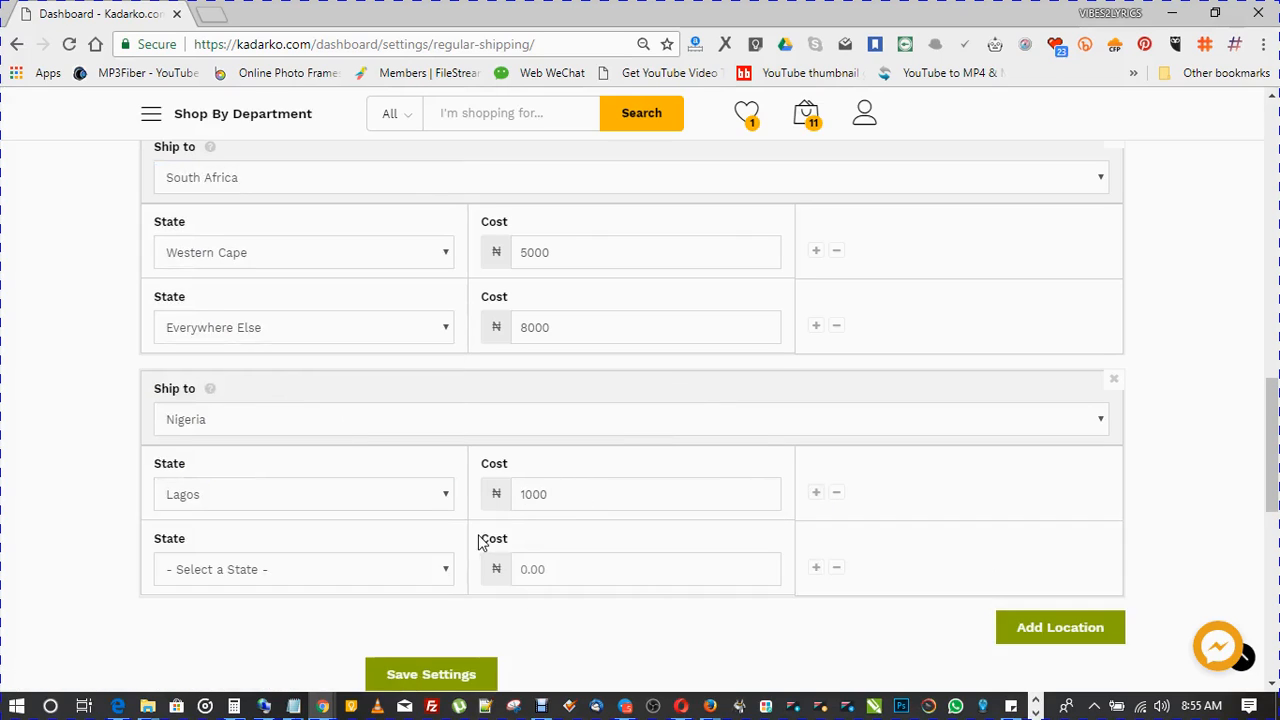
pyautogui.click(334, 569)
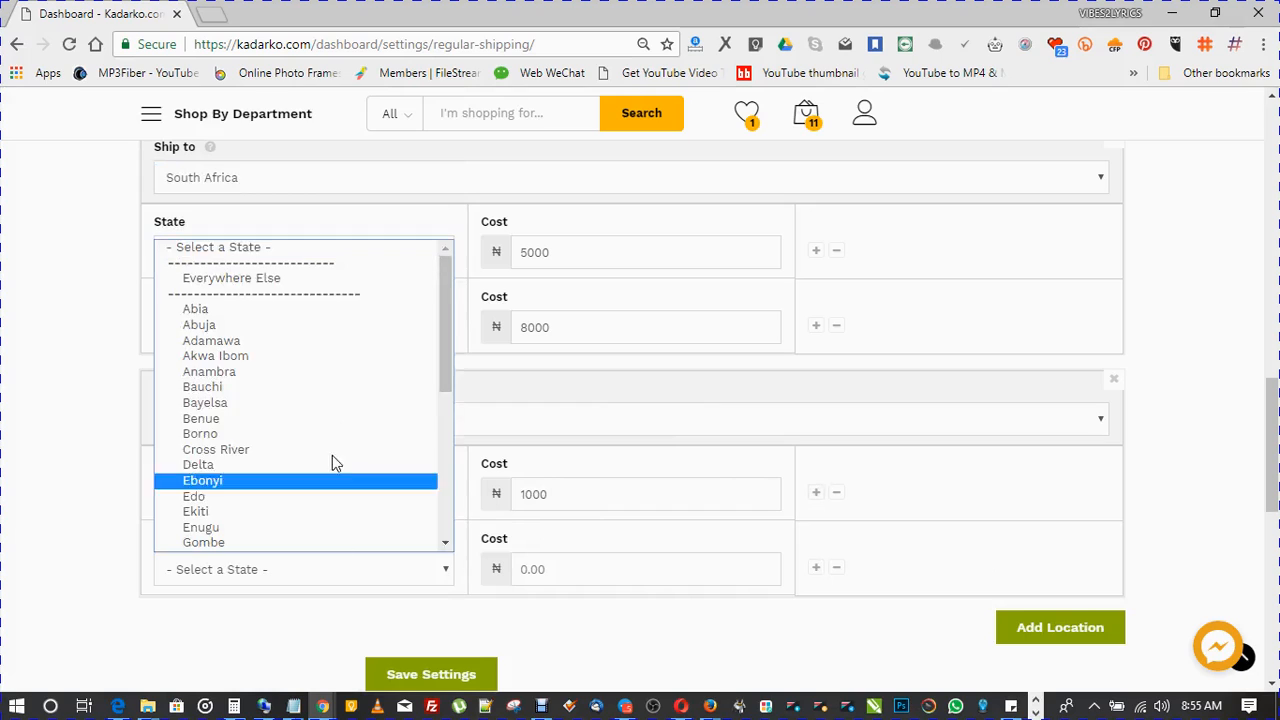
pyautogui.click(294, 286)
pyautogui.click(585, 580)
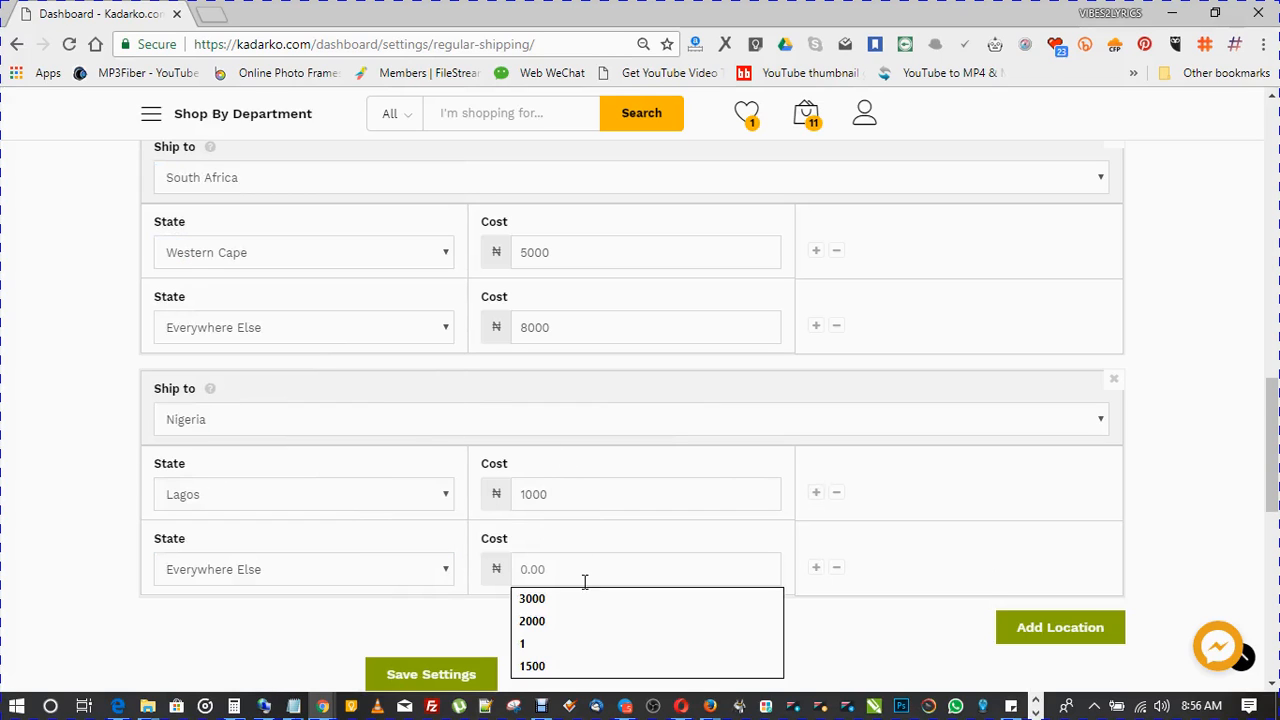
pyautogui.write('25000')
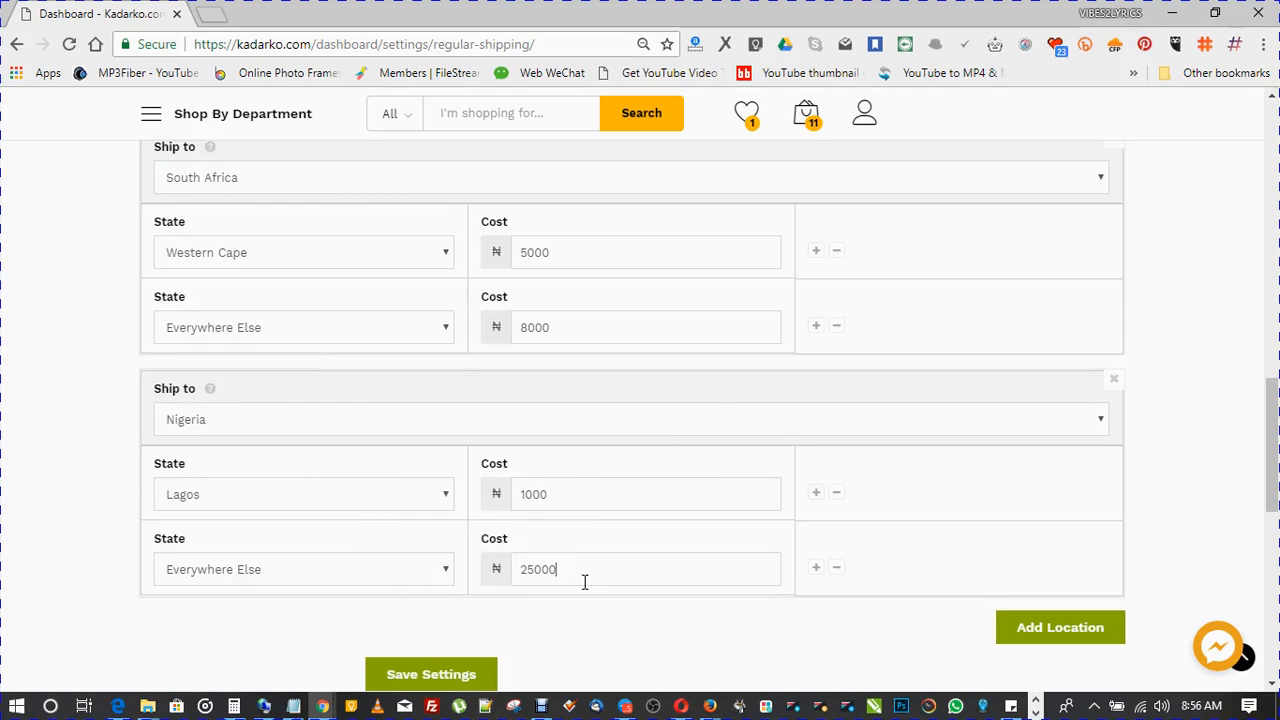
# Remove the South Africa Ship to location and save the shipping settings
pyautogui.moveTo(1272, 440); pyautogui.dragTo(1272, 408)
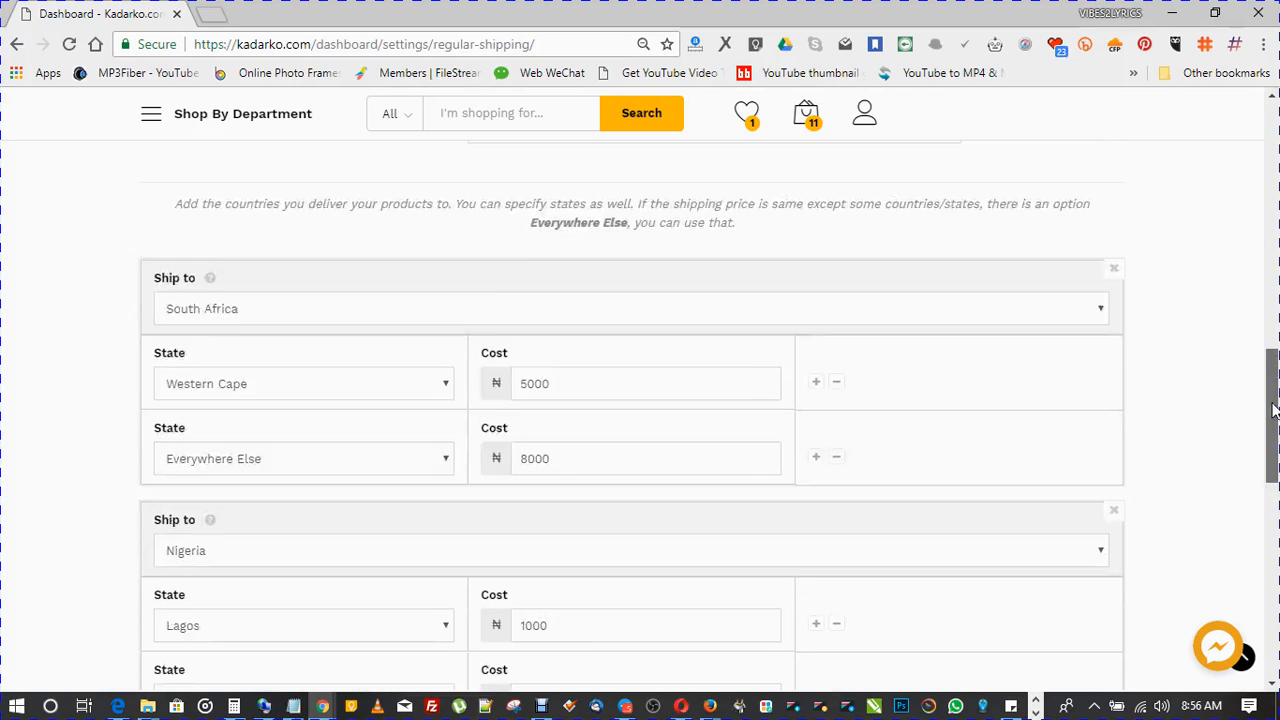
pyautogui.click(1114, 271)
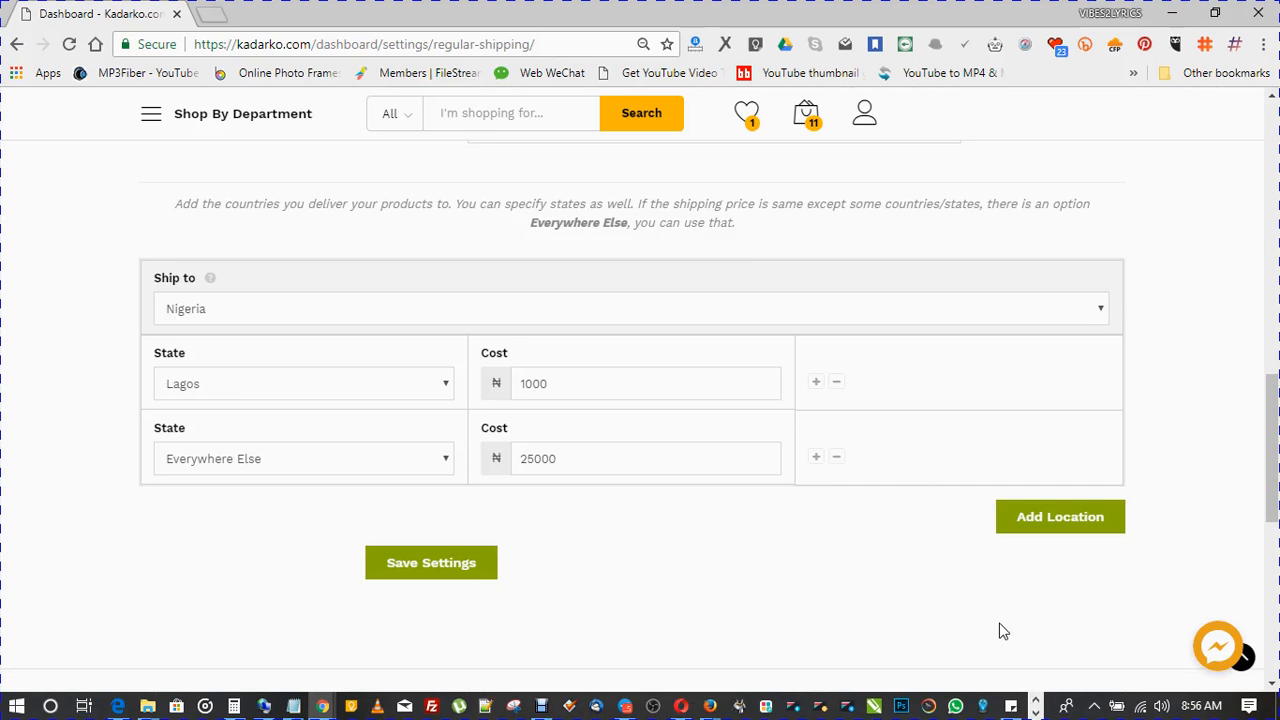
pyautogui.moveTo(1271, 482); pyautogui.dragTo(1274, 395)
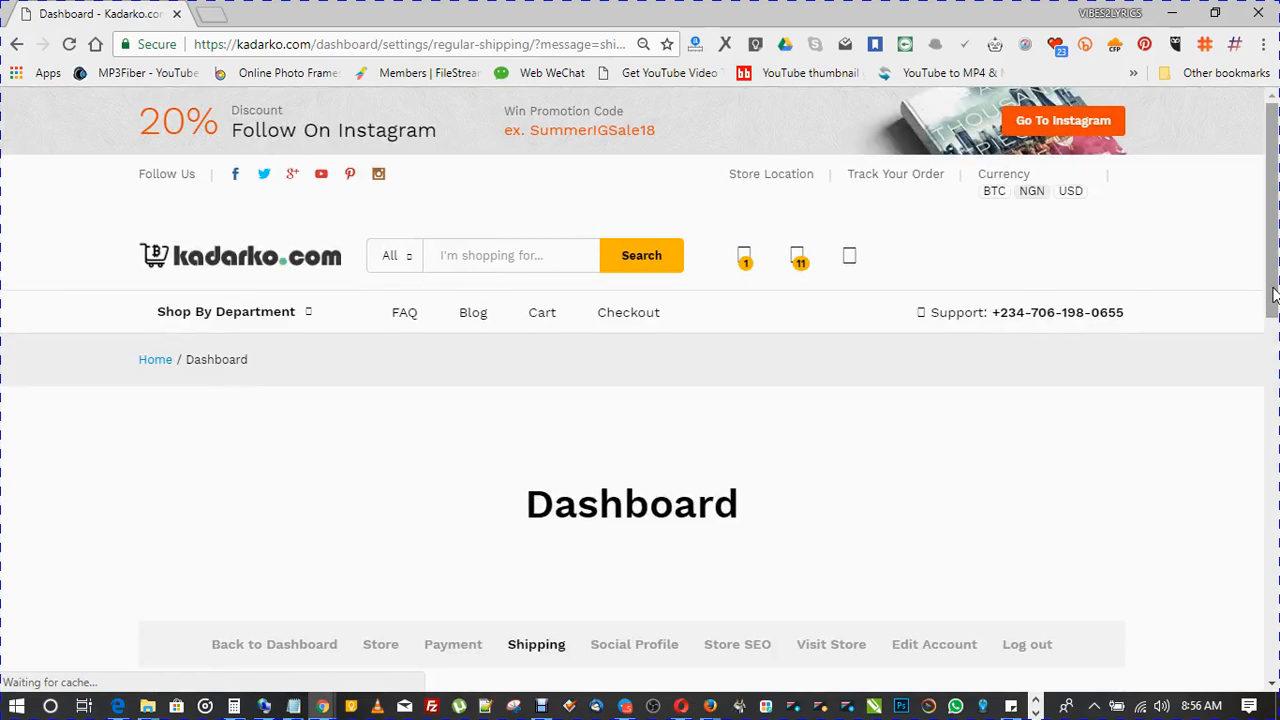
pyautogui.click(1276, 339)
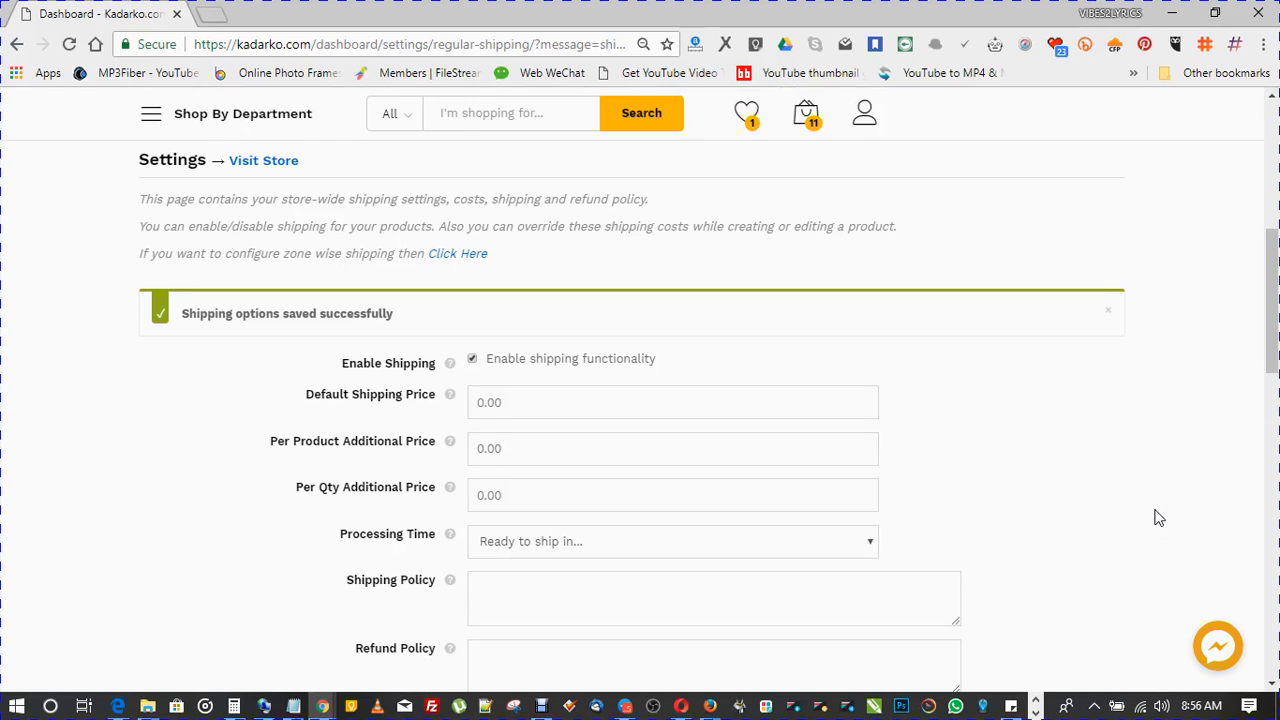
pyautogui.click(1094, 706)
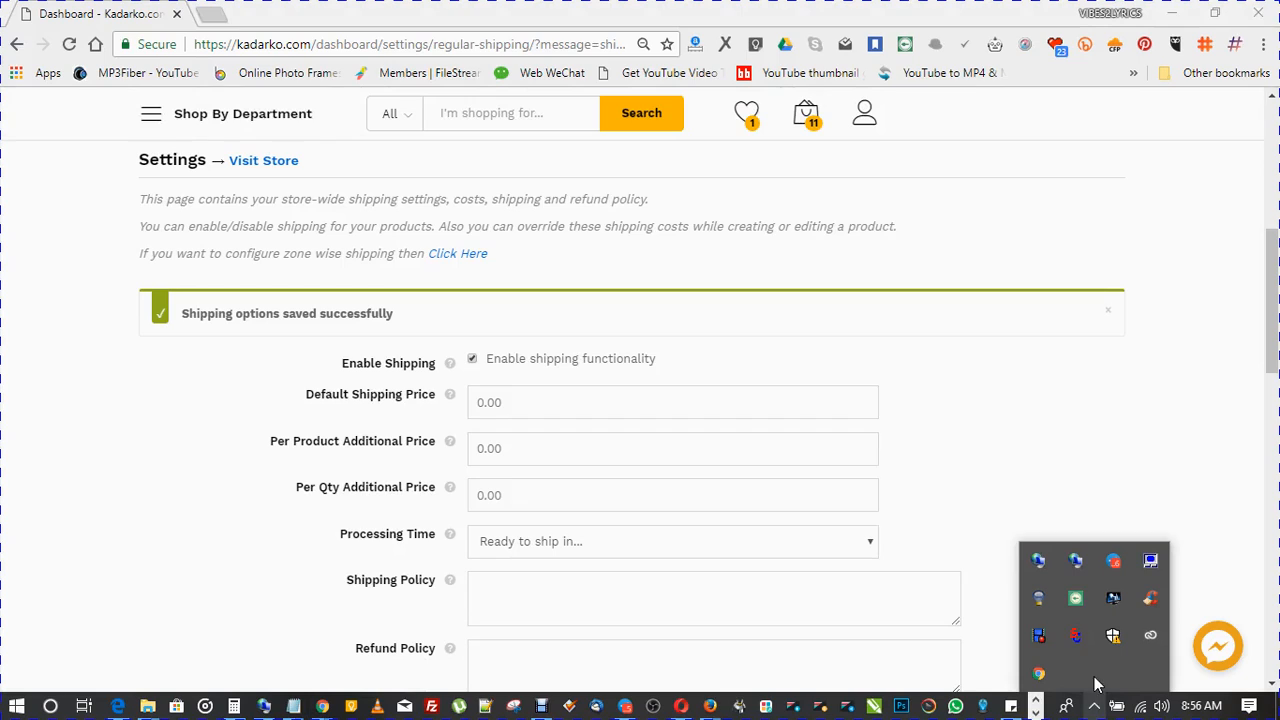
pyautogui.rightClick(1047, 635)
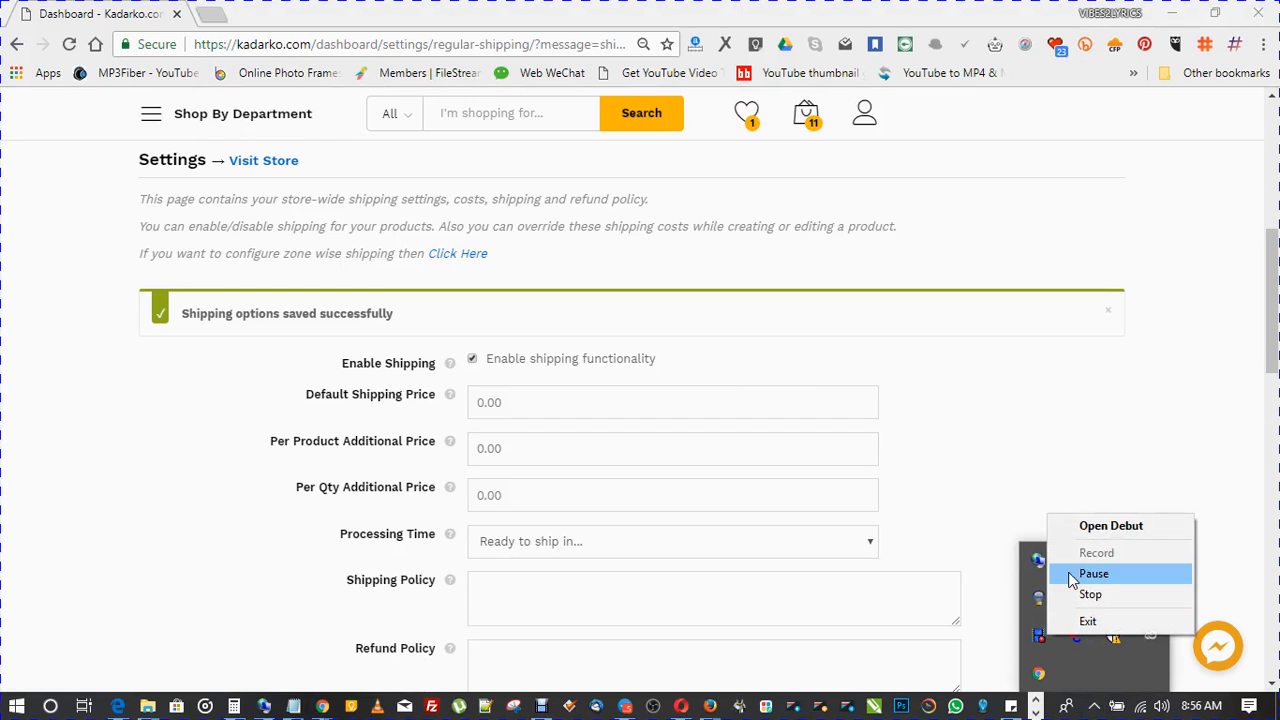